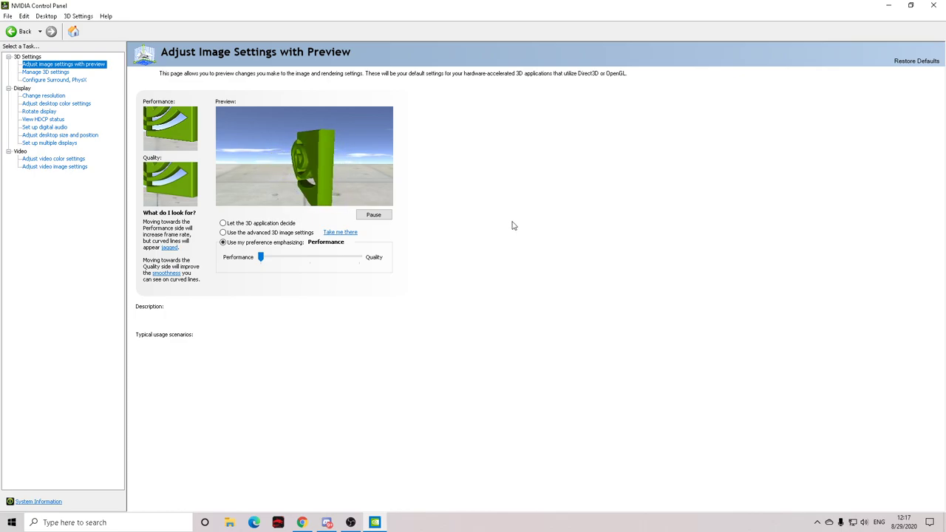
- Bring up the NVIDIA Control Panel from the system tray
mouse_move(289, 247)
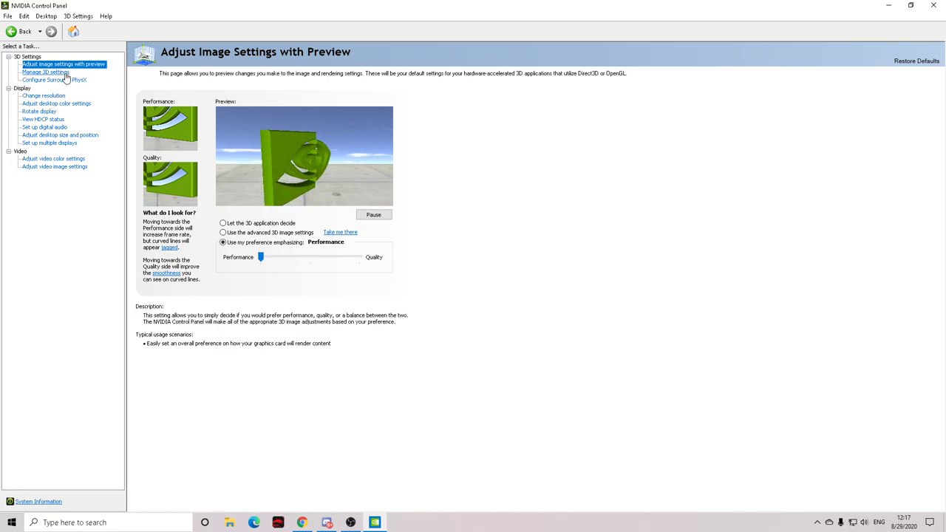
left_click(817, 522)
right_click(837, 503)
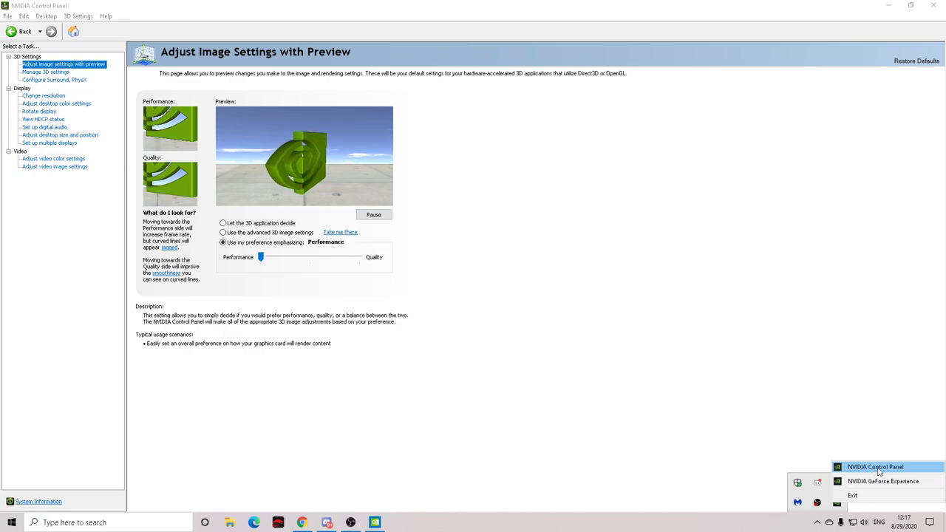
left_click(872, 467)
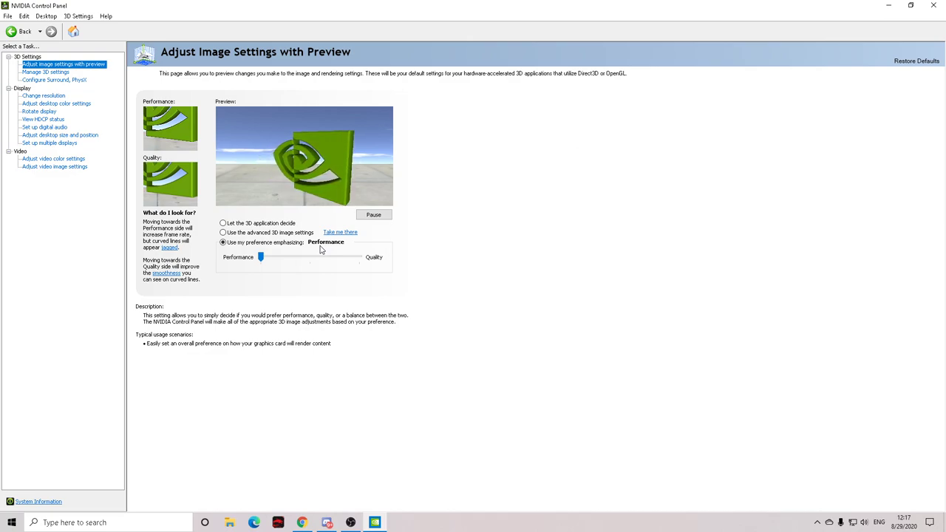
- Open the global 3D settings and inspect the available DSR factors and the DSR smoothness control without changing them
left_click(50, 71)
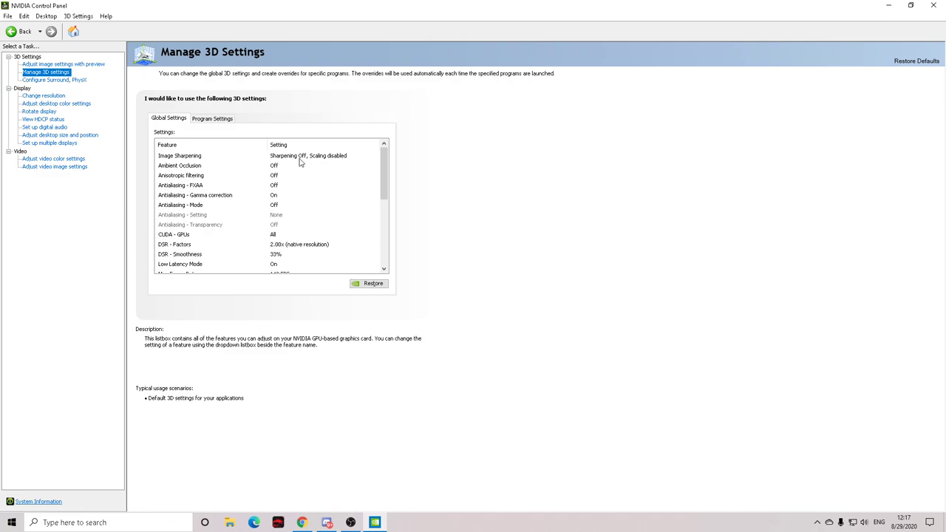
left_click_drag(386, 182, 309, 198)
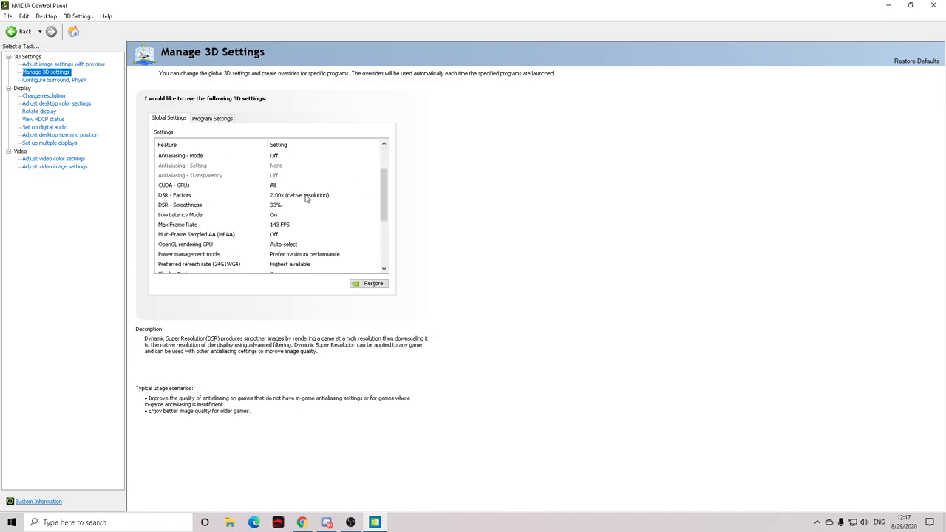
left_click(306, 196)
left_click(306, 196)
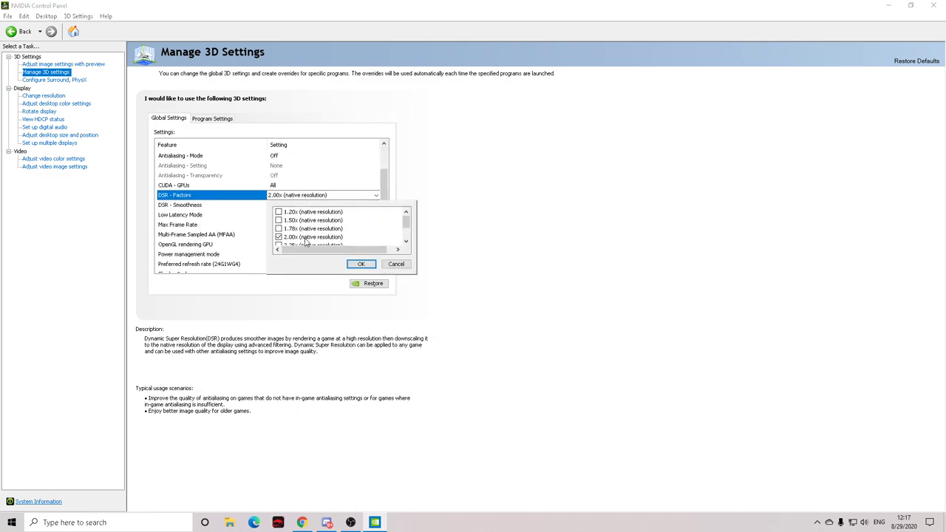
left_click(382, 197)
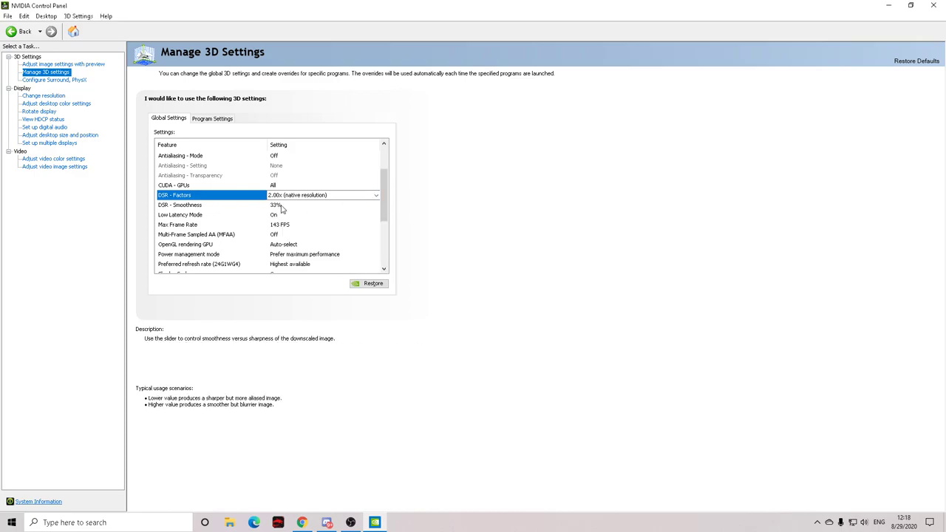
left_click(281, 207)
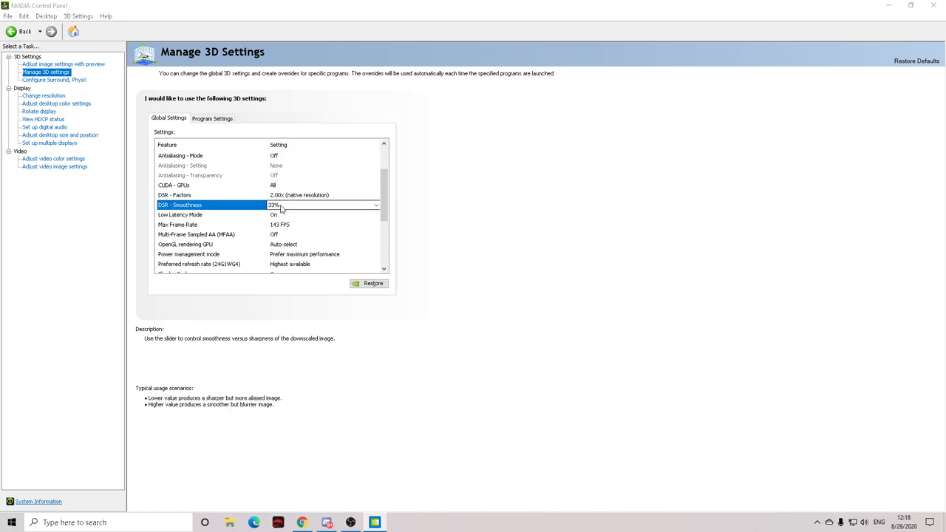
left_click(281, 209)
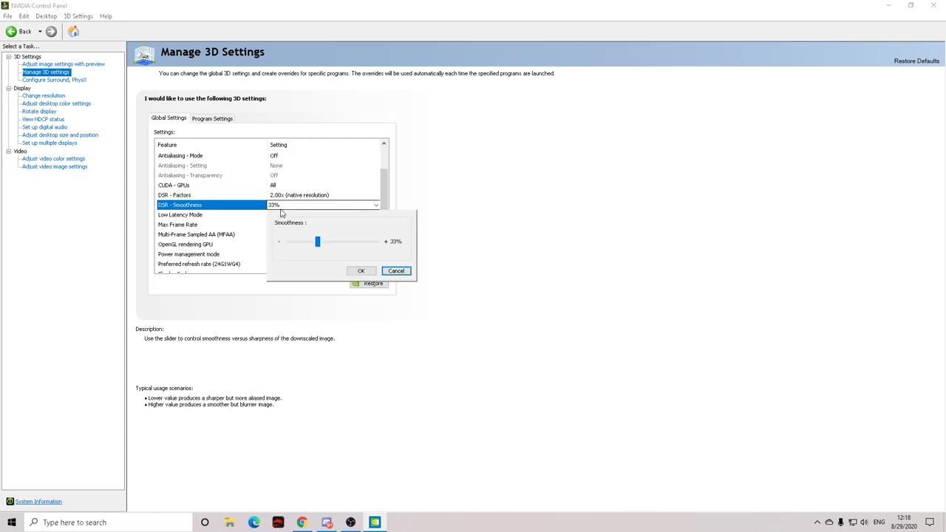
left_click(455, 242)
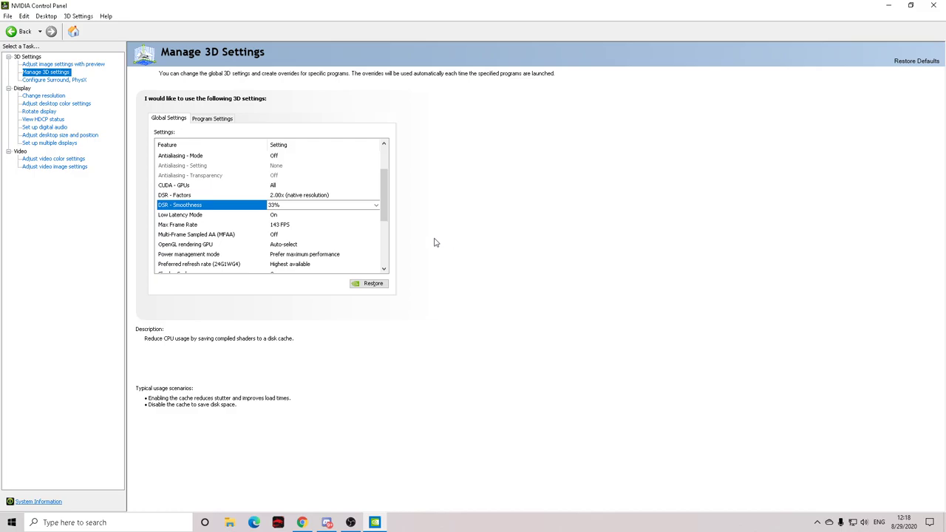
- Set Low Latency Mode to On in the global 3D settings
left_click(274, 216)
left_click(275, 216)
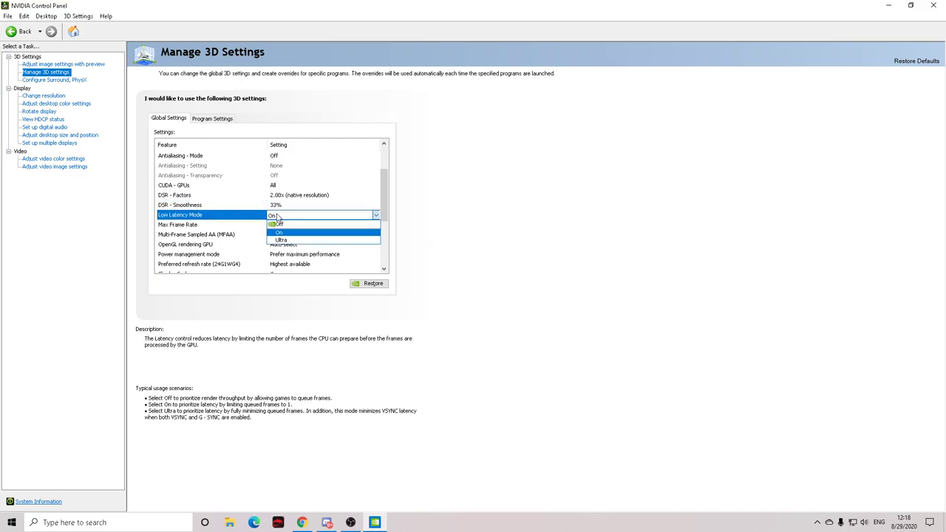
left_click(283, 235)
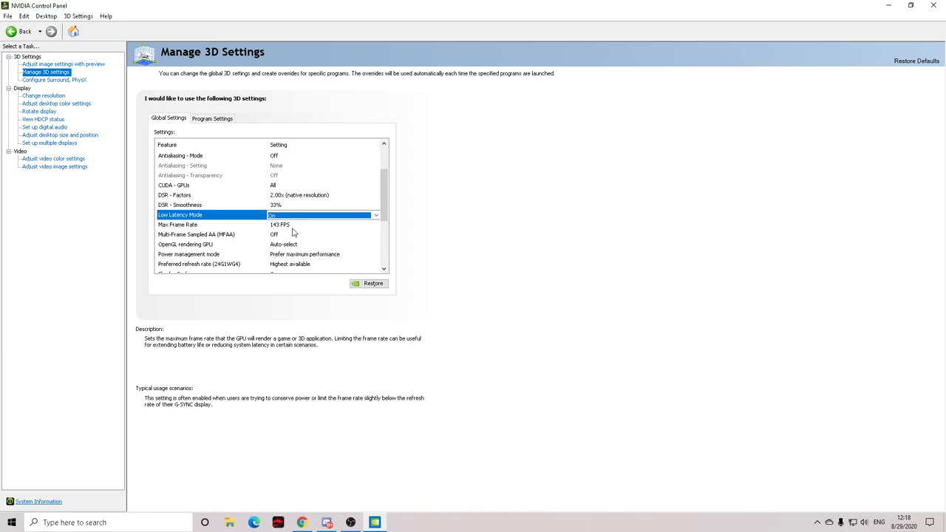
- Set the Power management mode to Prefer maximum performance
scroll(292, 204, "down", 1)
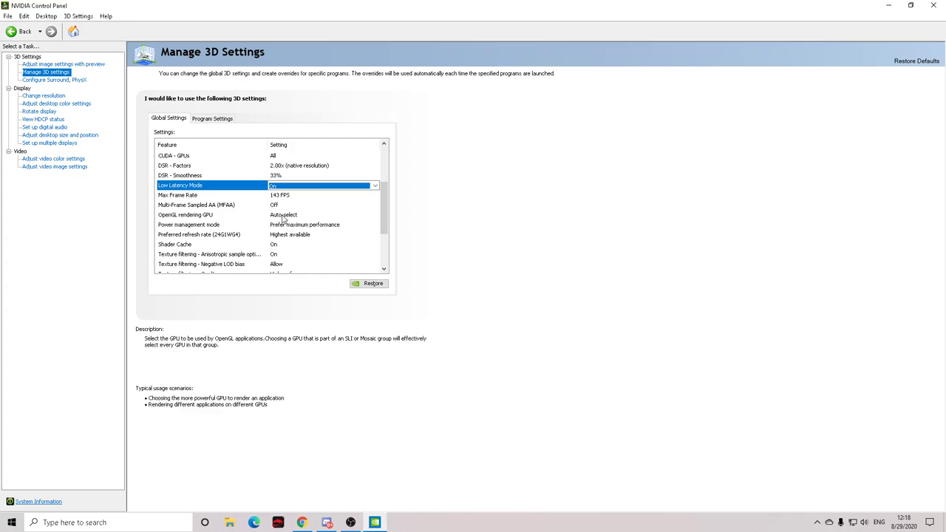
scroll(392, 224, "down", 1)
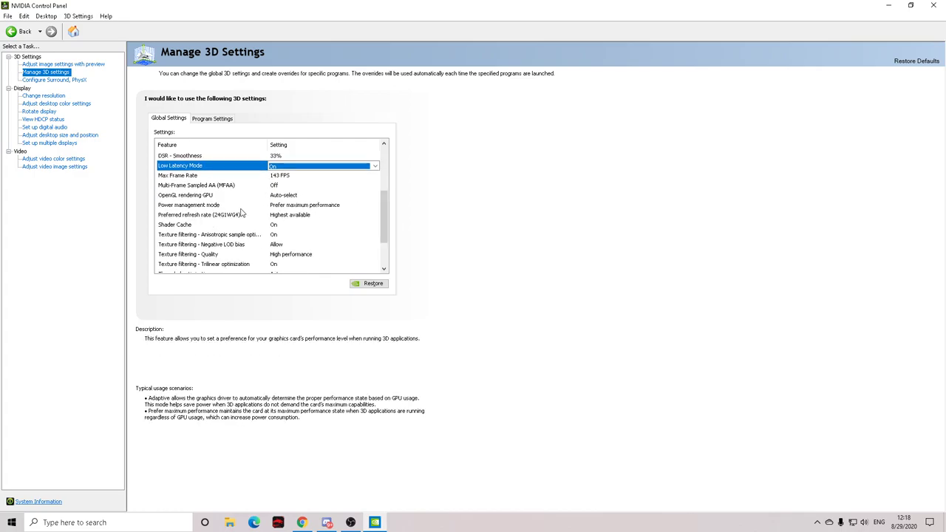
left_click(300, 209)
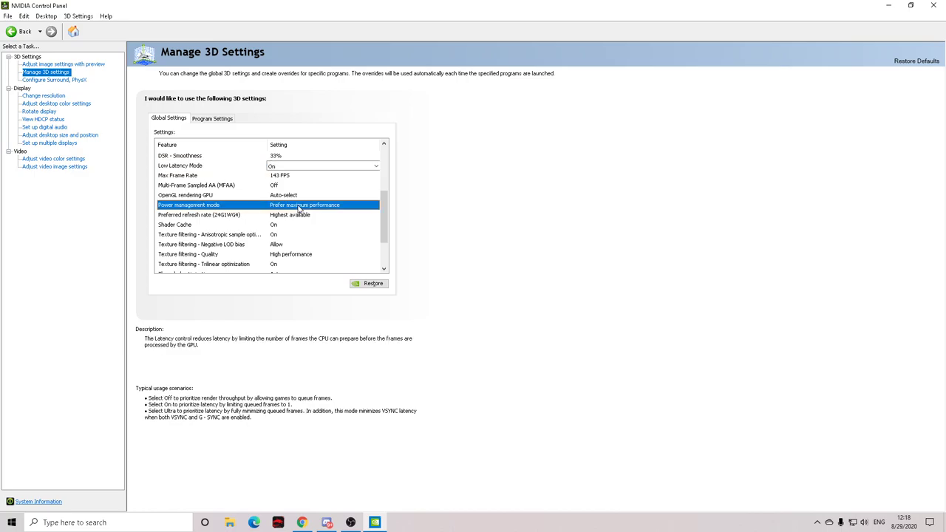
left_click(321, 209)
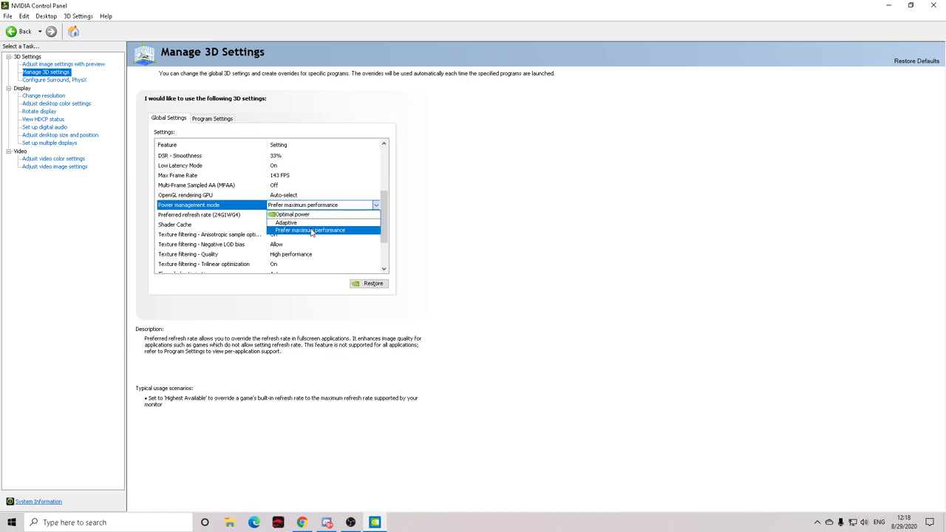
left_click(313, 231)
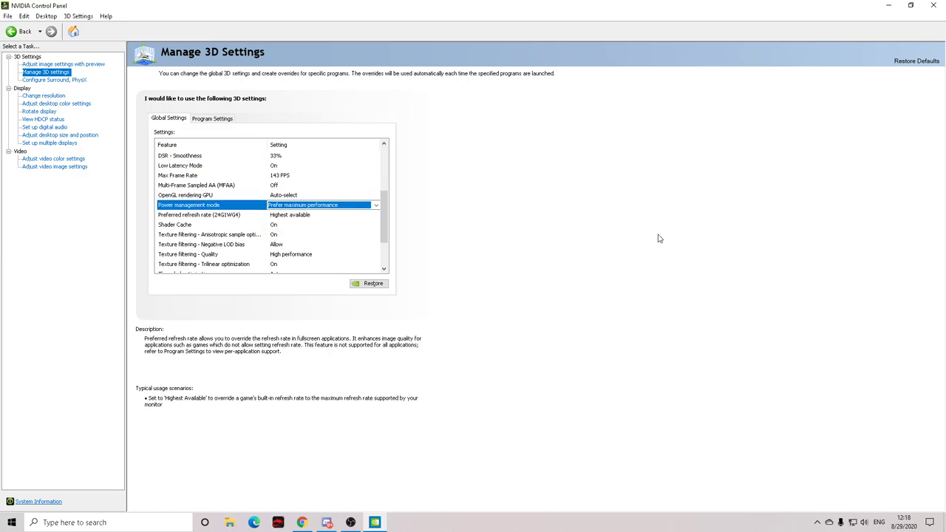
- Set the preferred refresh rate of the 24G1WG4 monitor to Highest available
left_click(326, 217)
left_click(323, 216)
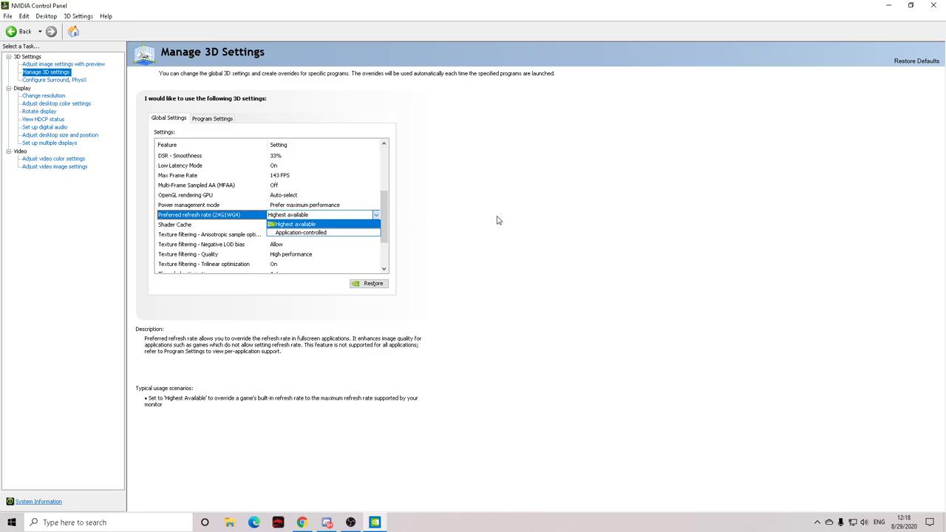
left_click(275, 226)
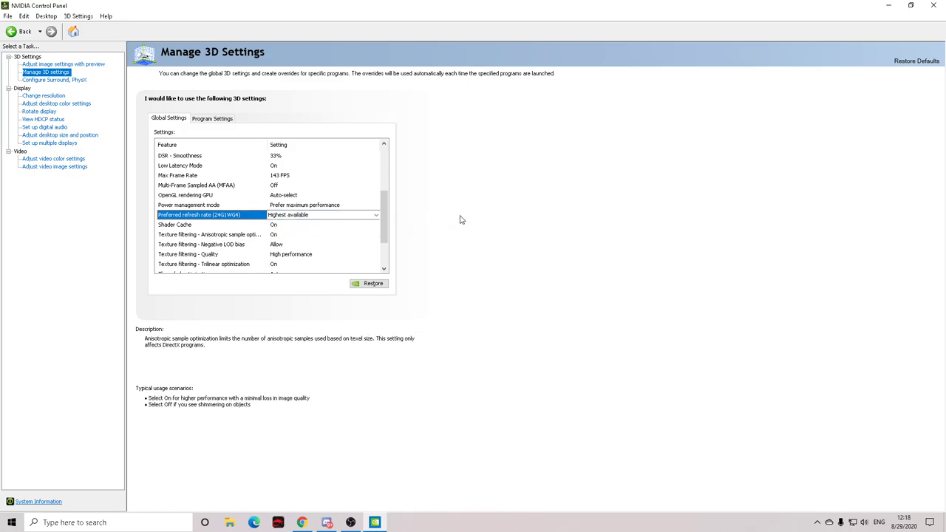
- Set Texture filtering - Quality to High performance and review the remaining global 3D settings
scroll(382, 238, "down", 1)
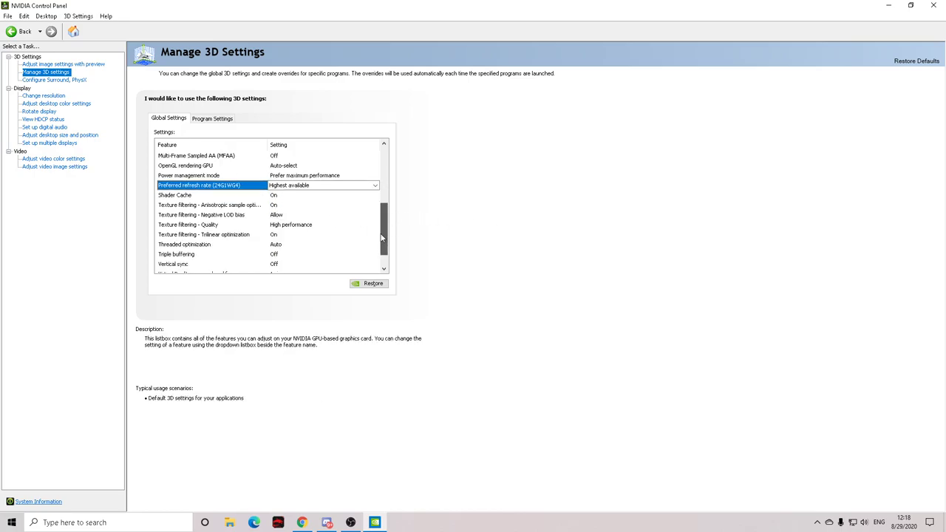
left_click(280, 228)
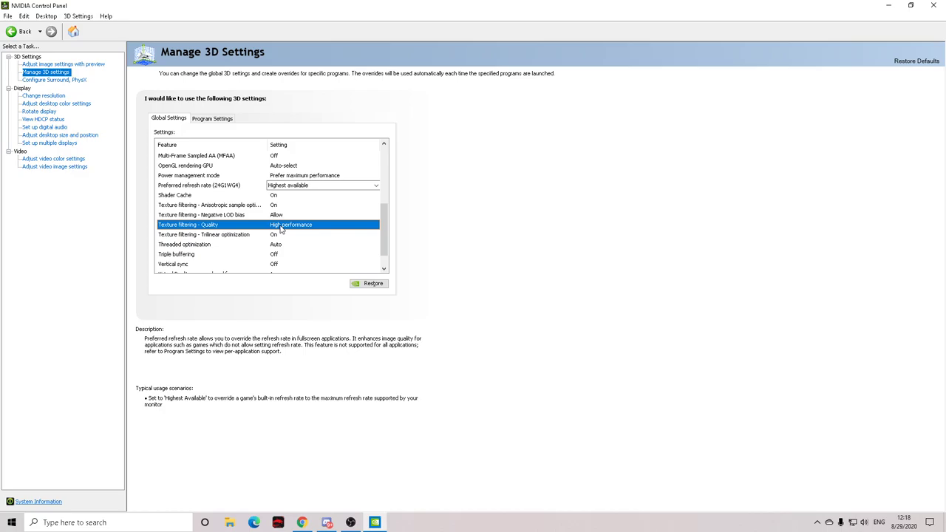
left_click(280, 229)
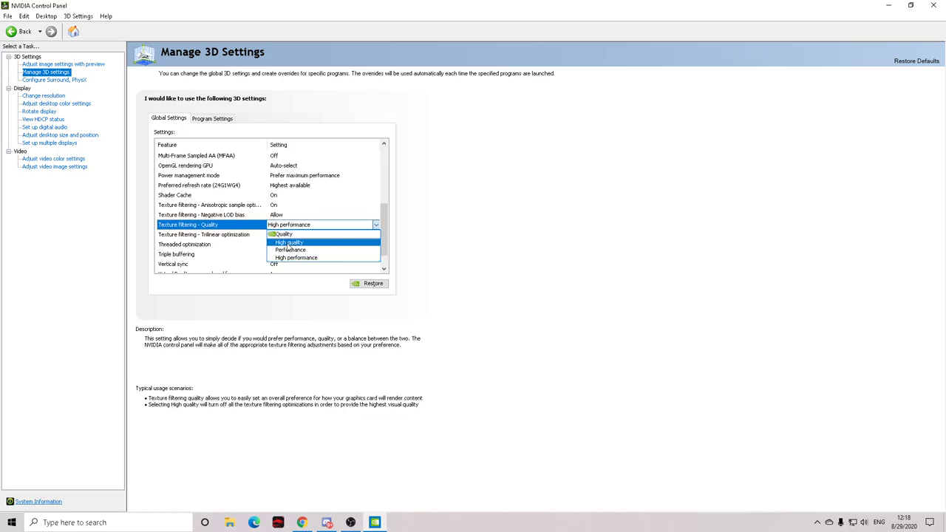
left_click(474, 256)
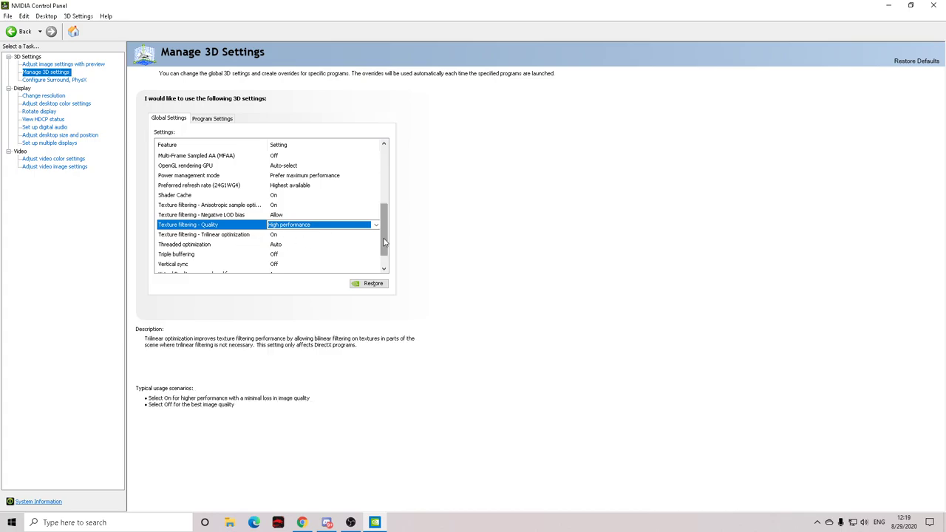
scroll(383, 242, "down", 1)
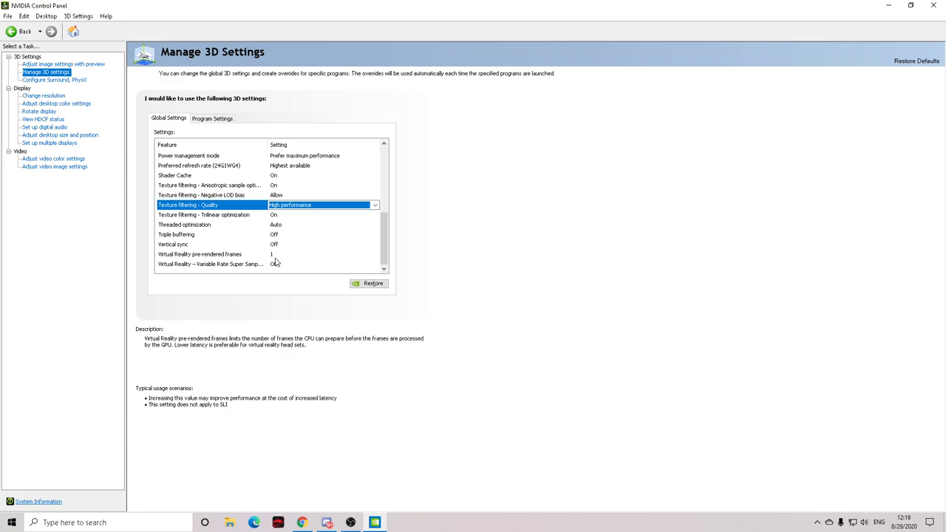
- Open the Surround and PhysX configuration and inspect the processor choices for PhysX
left_click(68, 80)
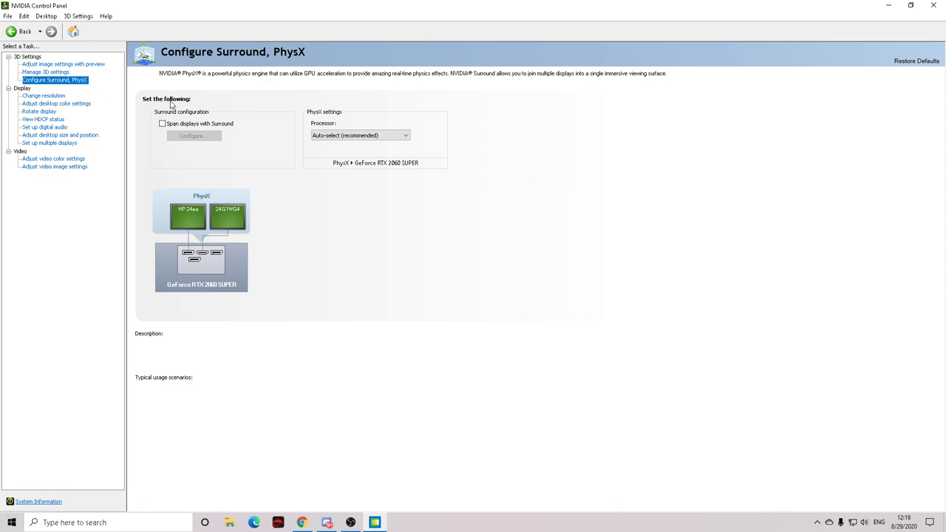
left_click(344, 136)
left_click(347, 137)
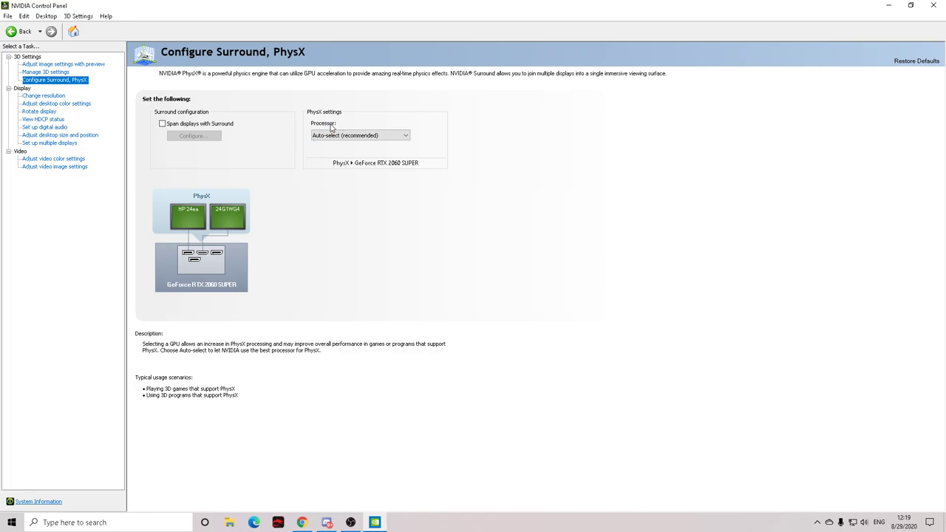
left_click(337, 136)
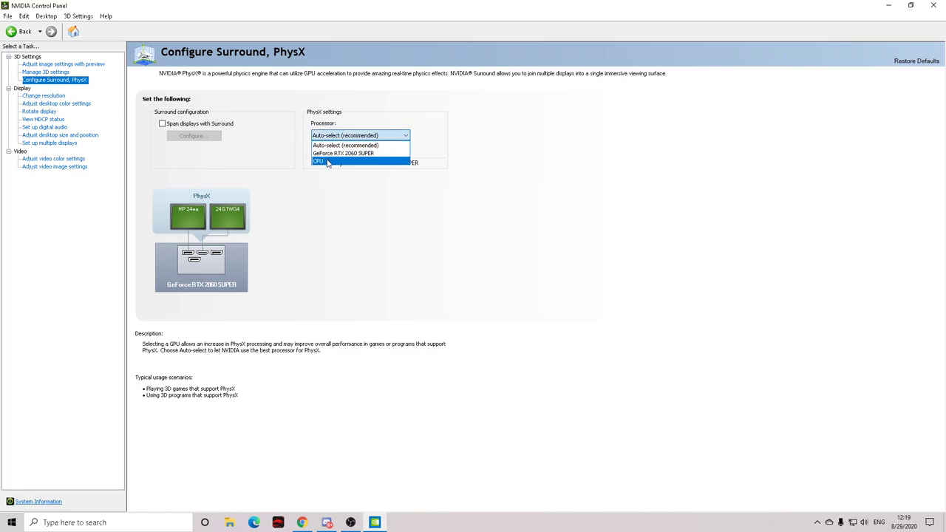
left_click(336, 192)
- Examine the resolution and refresh rate options of the HP 24ea and 24G1WG4 displays
left_click(45, 97)
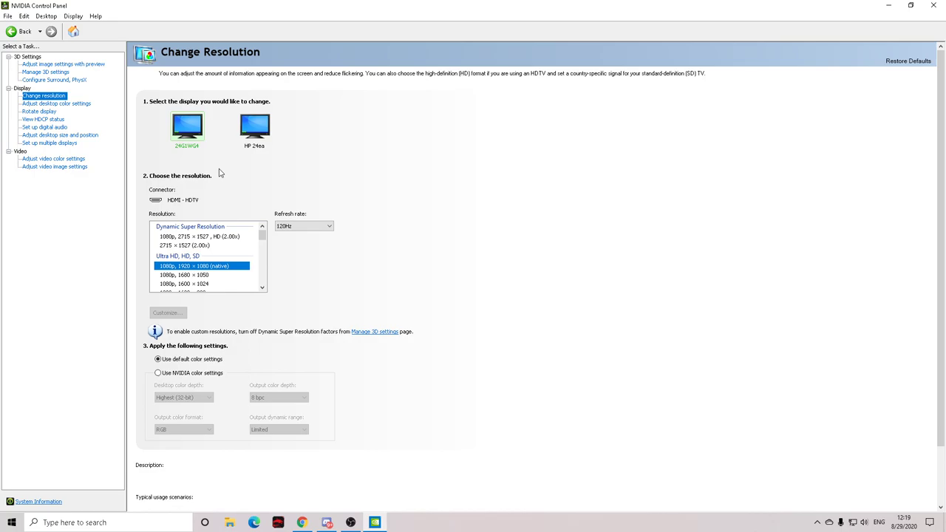
left_click(241, 131)
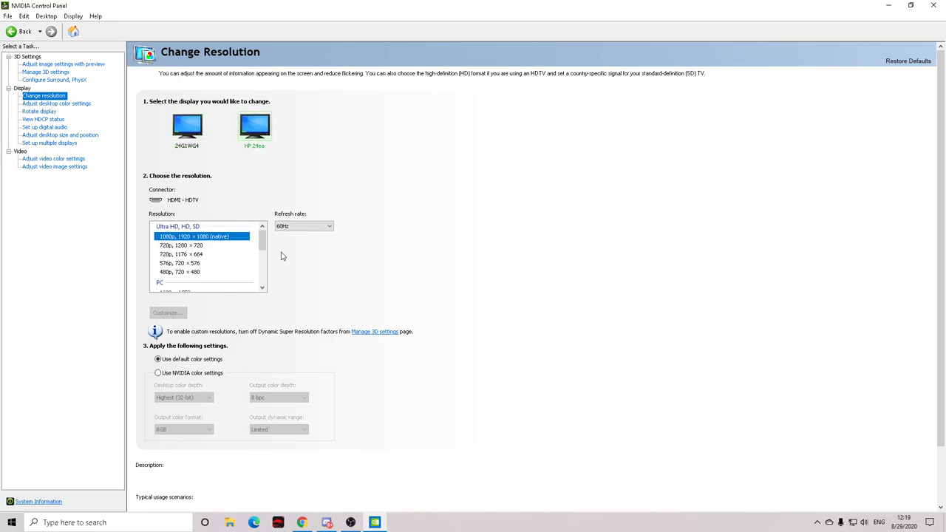
left_click(198, 130)
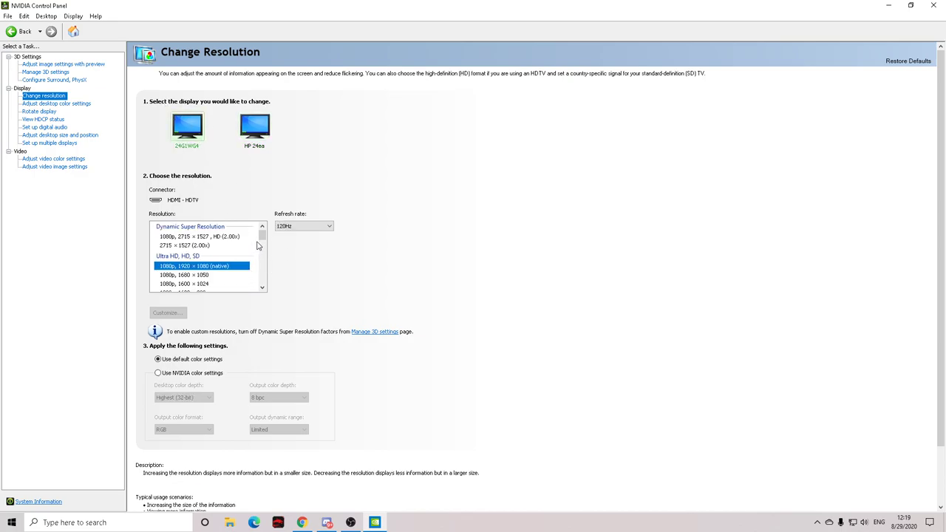
left_click(303, 227)
left_click(305, 229)
scroll(259, 131, "down", 1)
scroll(204, 126, "up", 1)
- Examine the desktop color settings, including digital vibrance, for both the 24G1WG4 and HP 24ea displays
left_click(56, 104)
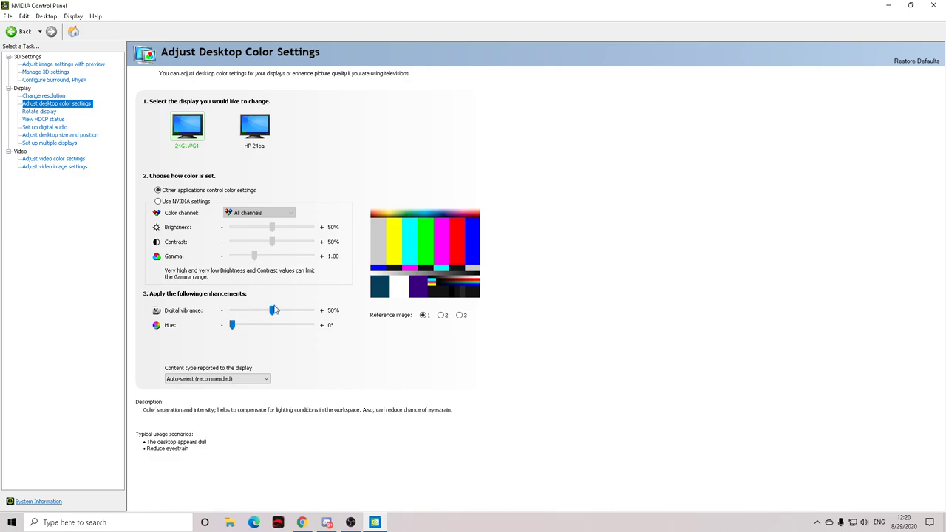
left_click(255, 129)
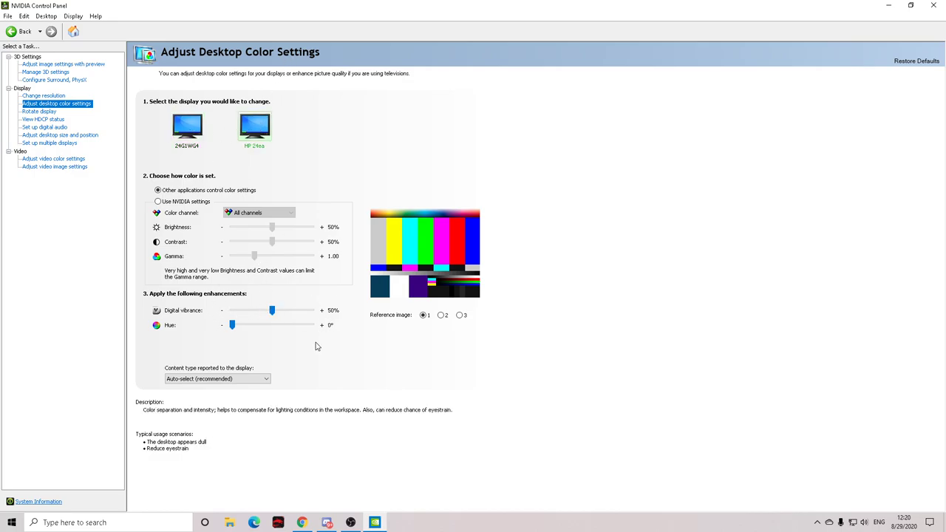
left_click(187, 124)
- Look through the display rotation, HDCP status and digital audio settings, including the display choices for HDMI audio
left_click(43, 111)
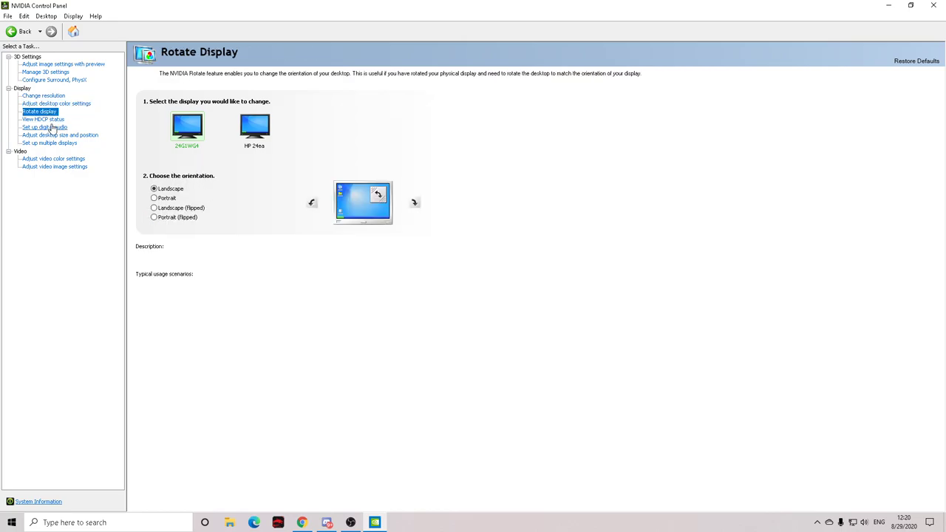
left_click(50, 120)
left_click(55, 128)
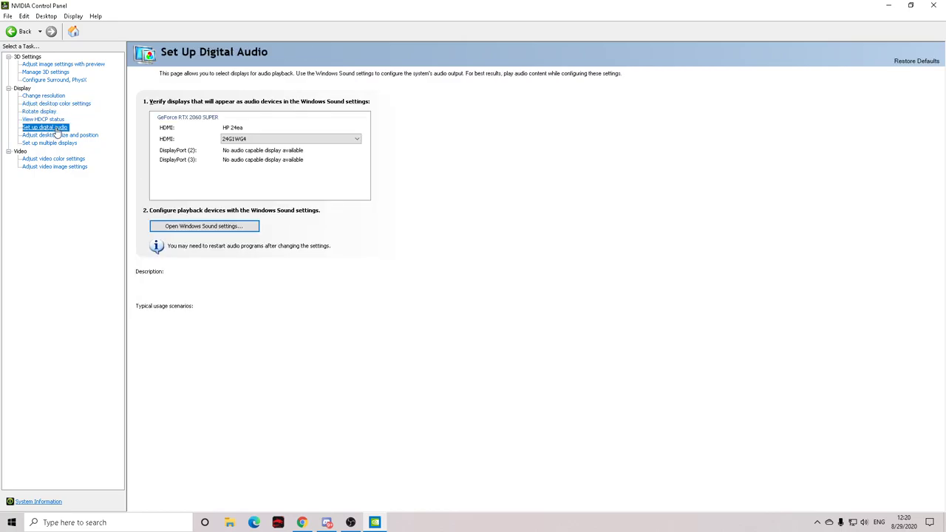
left_click(268, 139)
left_click(274, 146)
- Examine the desktop scaling mode, preview resolution and refresh rate options for the 24G1WG4 and HP 24ea displays
left_click(59, 135)
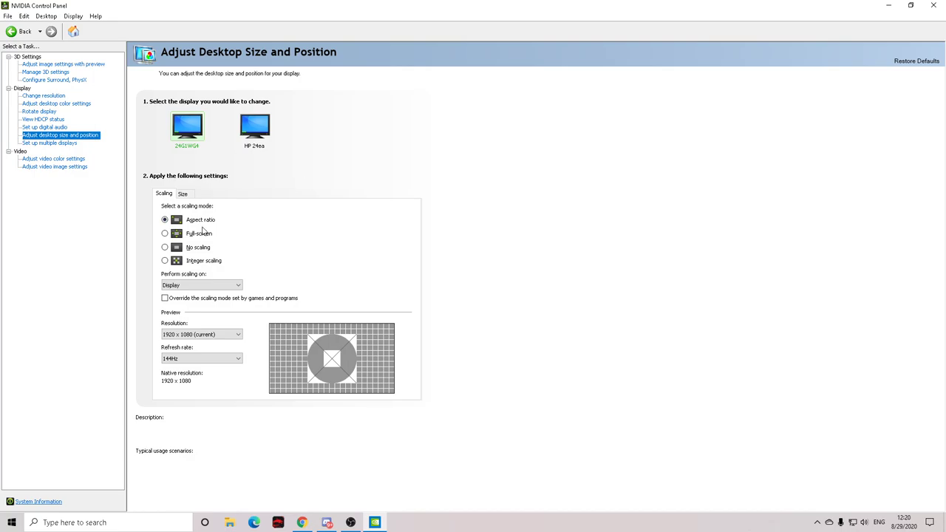
mouse_move(226, 215)
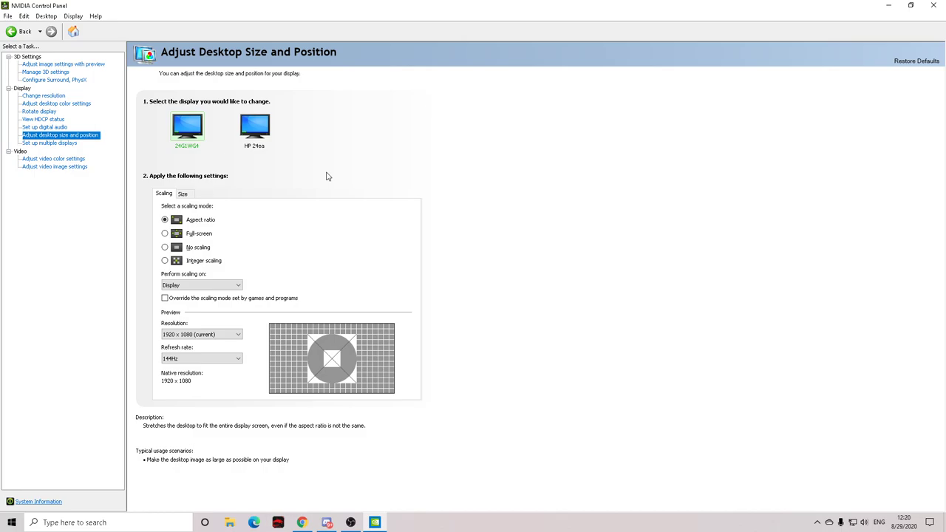
left_click(200, 359)
left_click(181, 366)
left_click(191, 340)
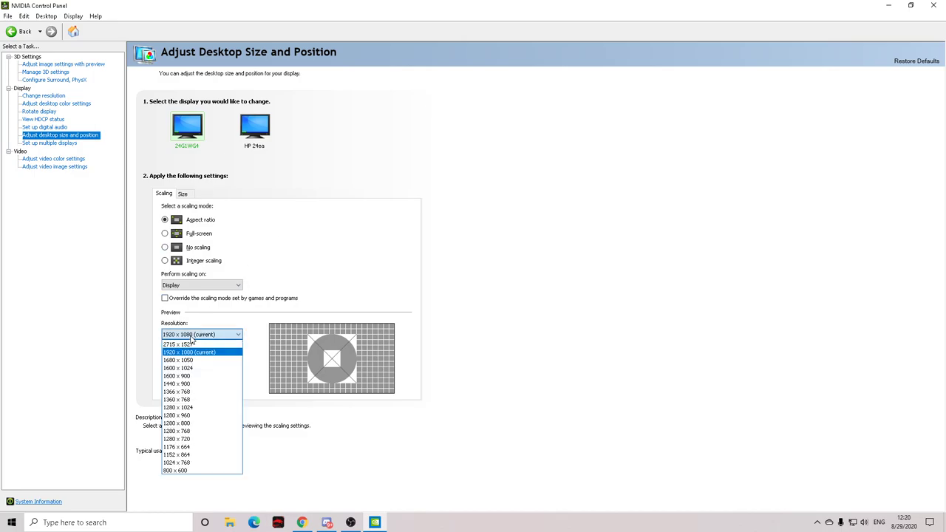
left_click(403, 270)
left_click(249, 126)
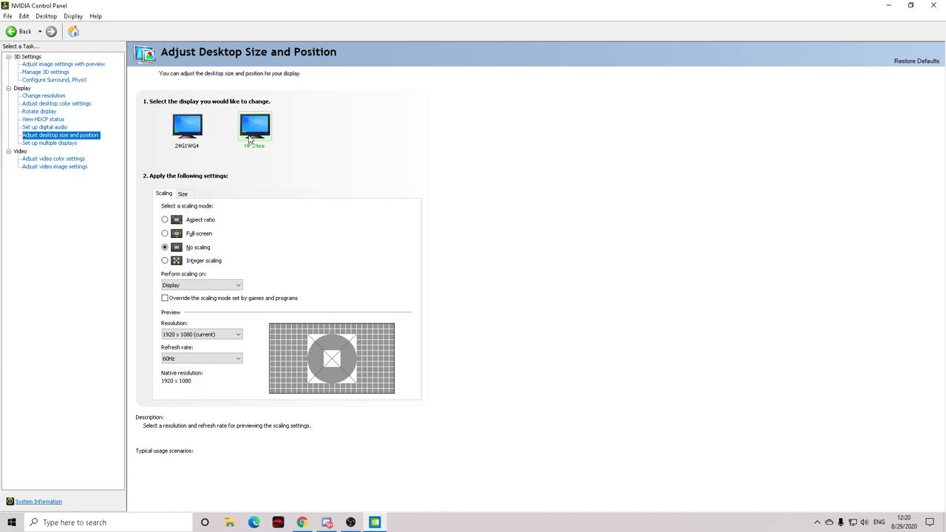
left_click(226, 359)
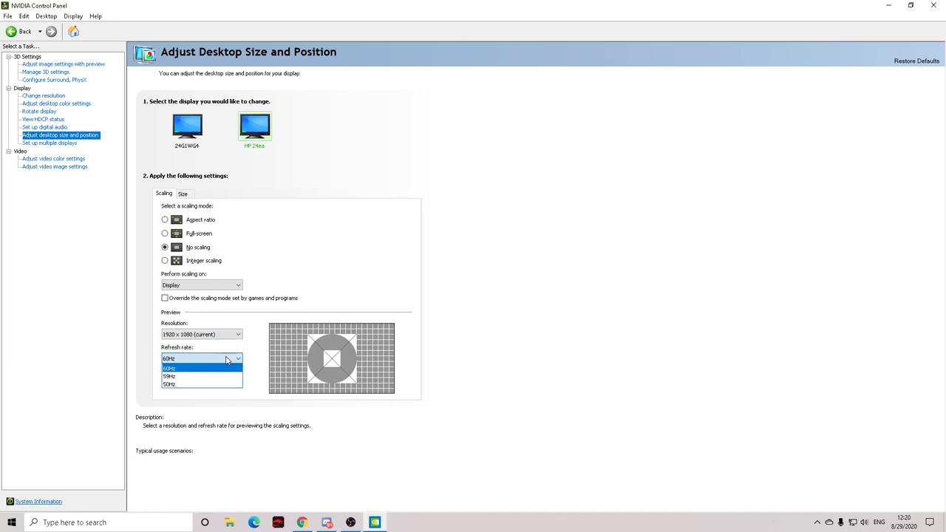
left_click(227, 359)
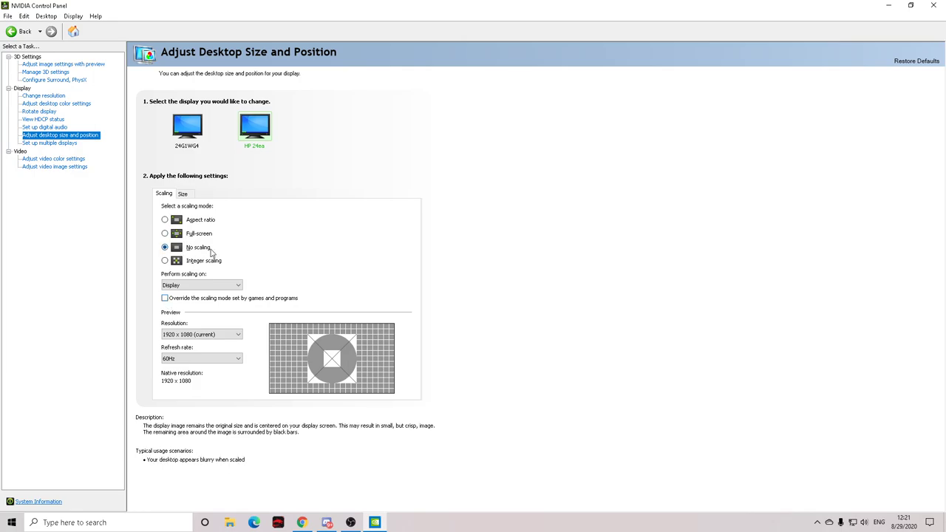
- Try to move display 2 slightly lower beside display 1 in the multiple displays arrangement, and leave without applying it
left_click(46, 144)
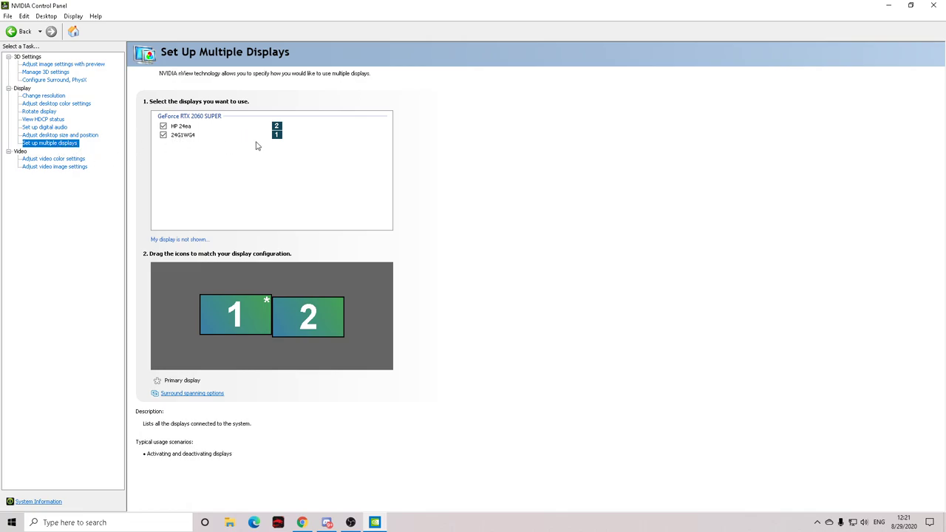
mouse_move(309, 320)
left_mouse_down()
mouse_move(298, 308)
mouse_move(307, 320)
mouse_move(299, 330)
left_mouse_up()
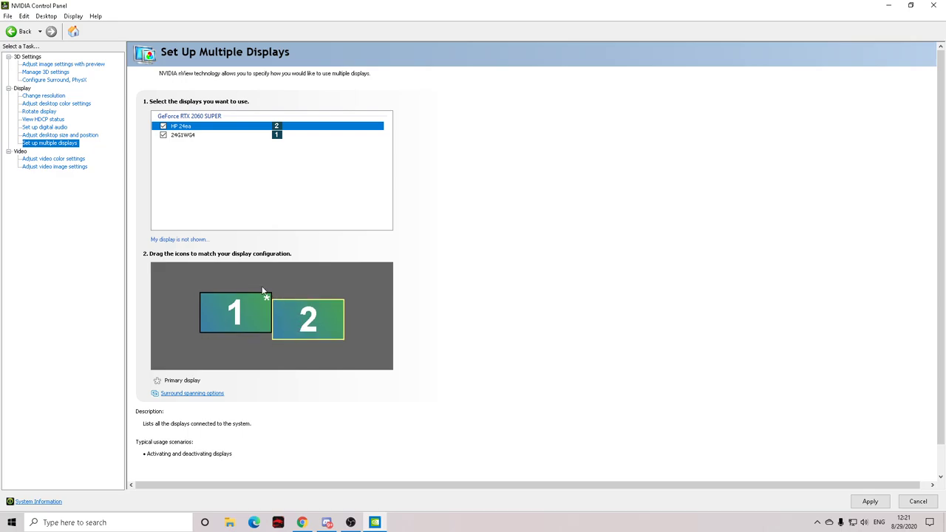
left_click(60, 159)
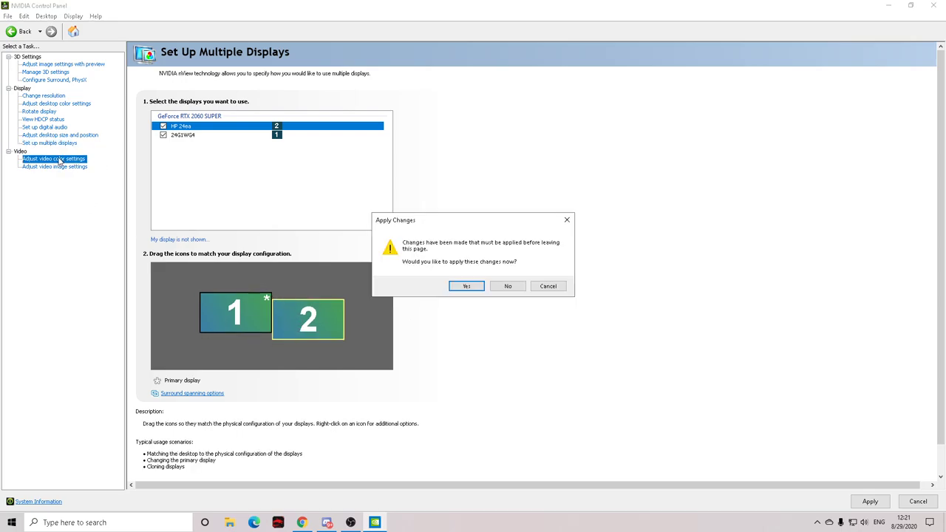
left_click(507, 289)
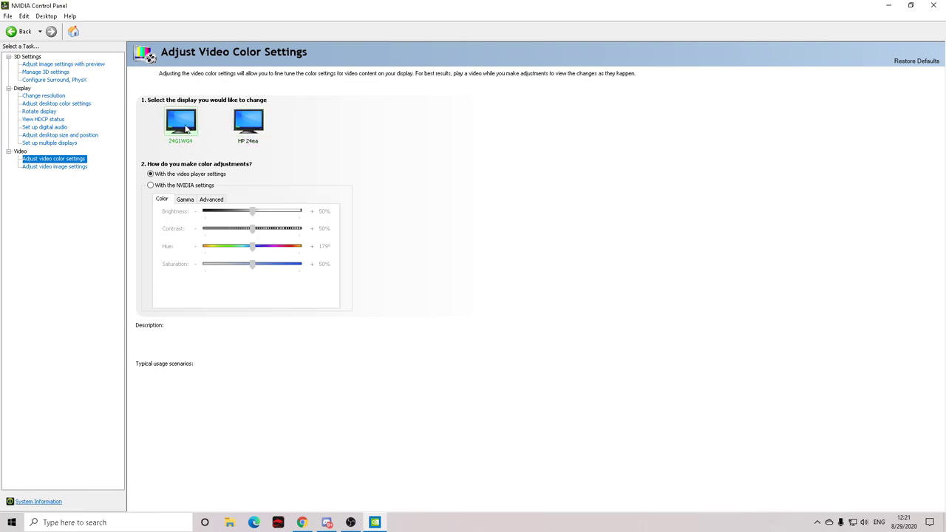
- Look at the video image settings for the 24G1WG4 and HP 24ea displays, and close the NVIDIA Control Panel
left_click(54, 168)
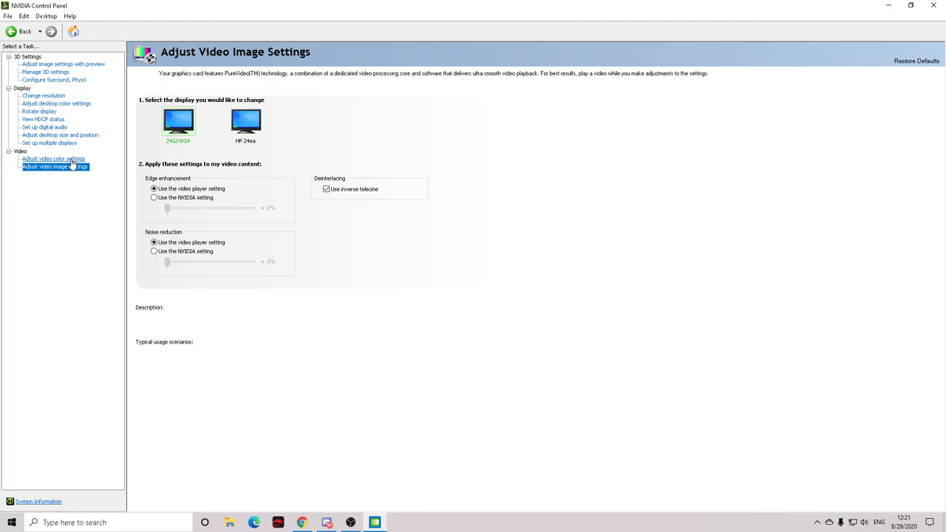
left_click(246, 123)
double_click(497, 5)
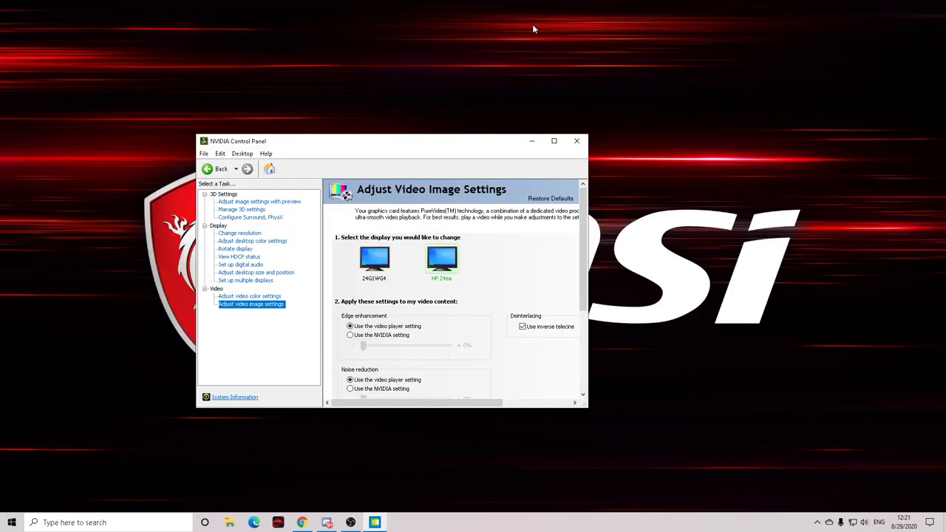
left_click(574, 138)
- Switch to NVIDIA GeForce Experience from the hidden system tray programs
right_click(866, 525)
left_click(697, 475)
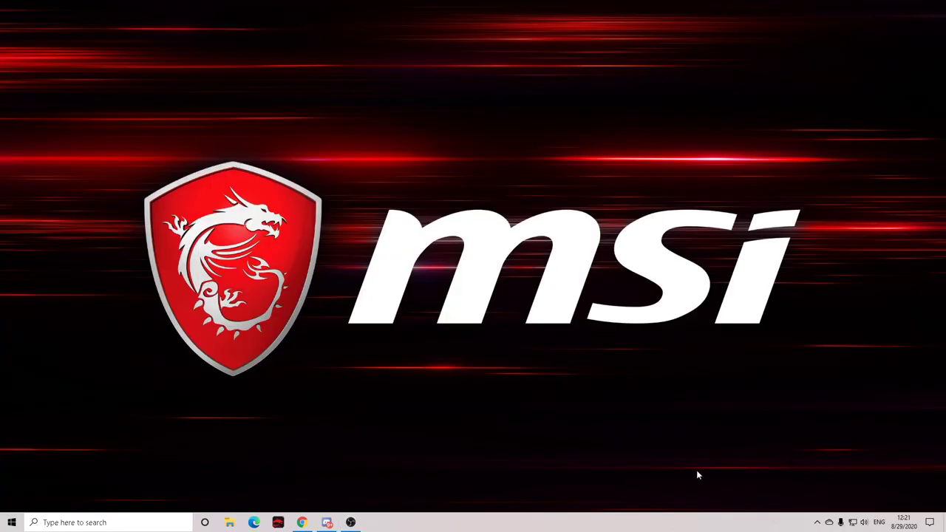
left_click(865, 523)
left_click(865, 523)
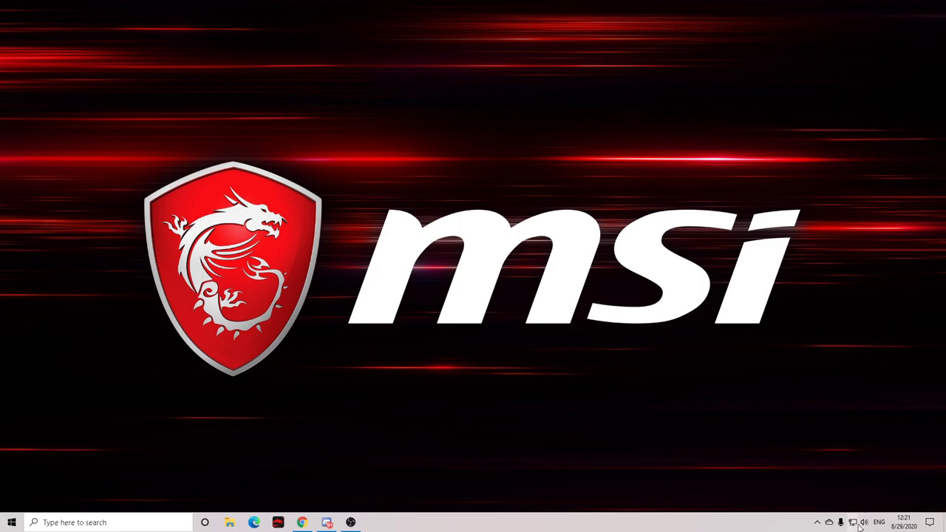
left_click(817, 523)
right_click(837, 504)
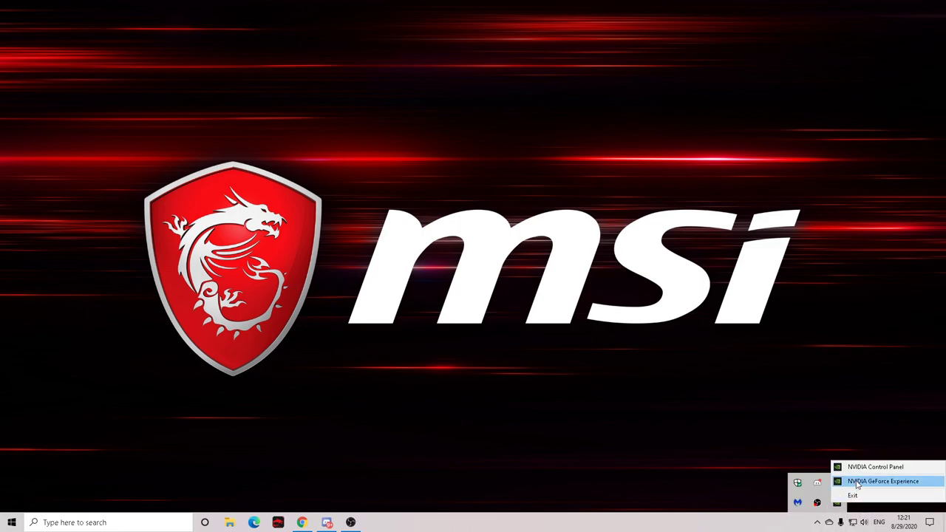
left_click(859, 484)
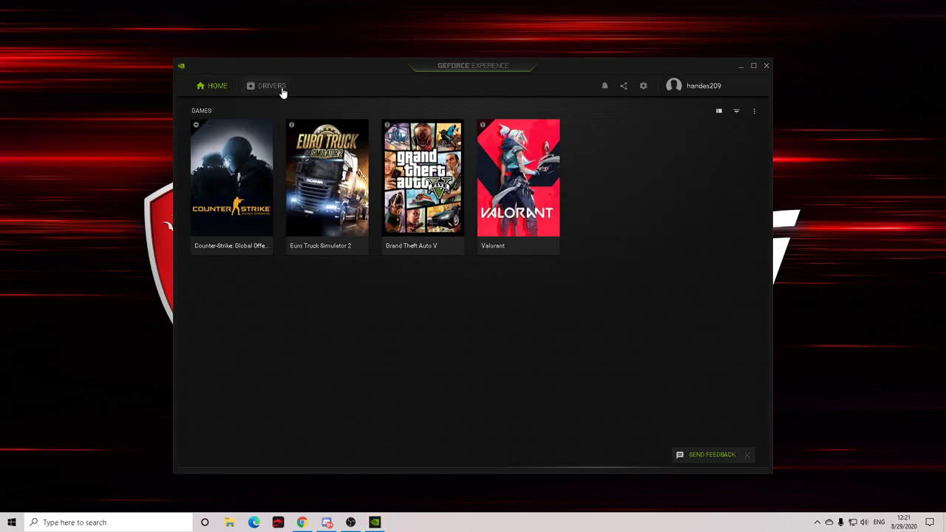
- Check for NVIDIA driver updates, dismiss the notification, and close GeForce Experience
left_click(281, 89)
left_click(711, 115)
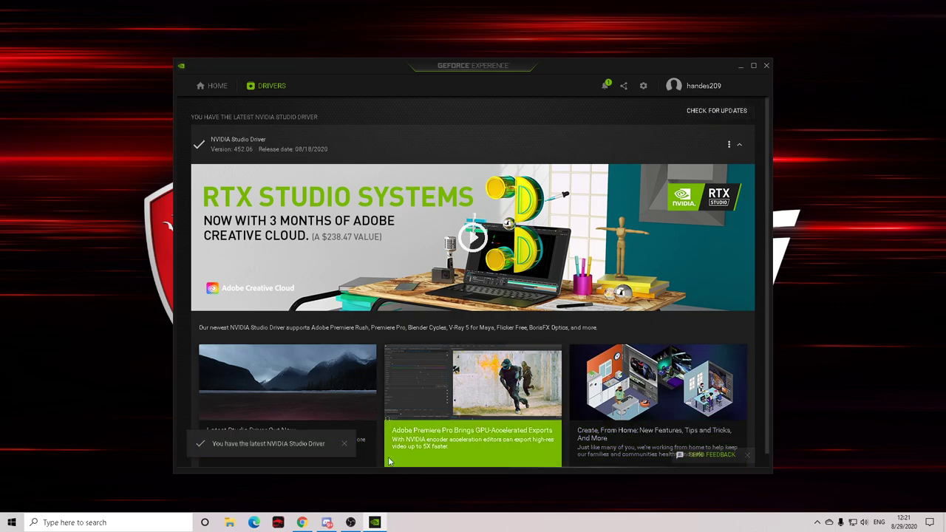
left_click(342, 443)
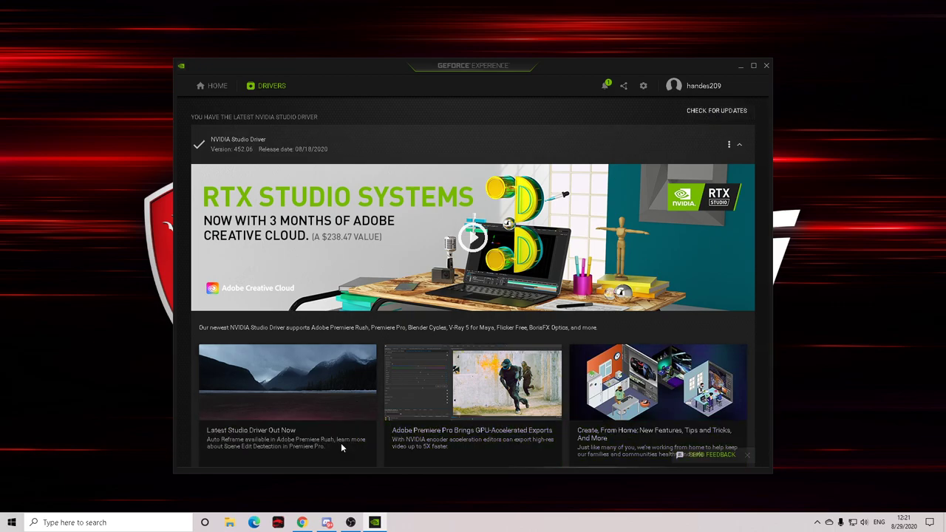
left_click(766, 67)
- Open Task Manager and display the list of programs that run at startup
right_click(423, 152)
left_click(448, 178)
right_click(662, 523)
left_click(695, 484)
left_click(562, 116)
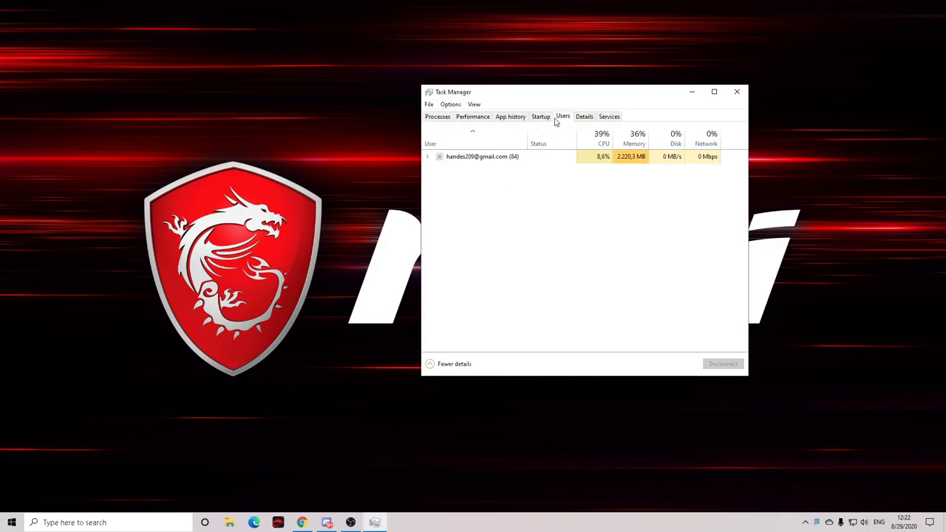
left_click(541, 117)
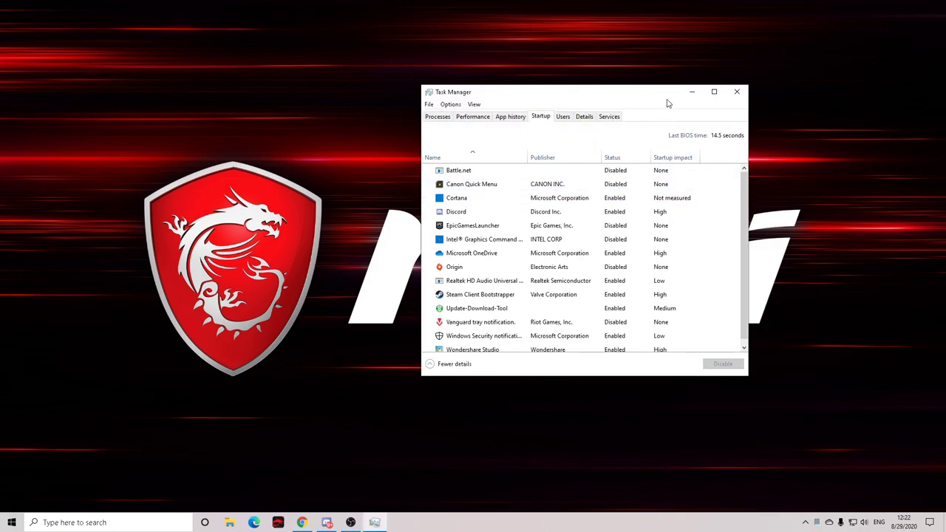
- Examine the status and startup impact of programs such as Discord, Microsoft OneDrive and Realtek HD Audio, and close Task Manager
scroll(661, 206, "down", 1)
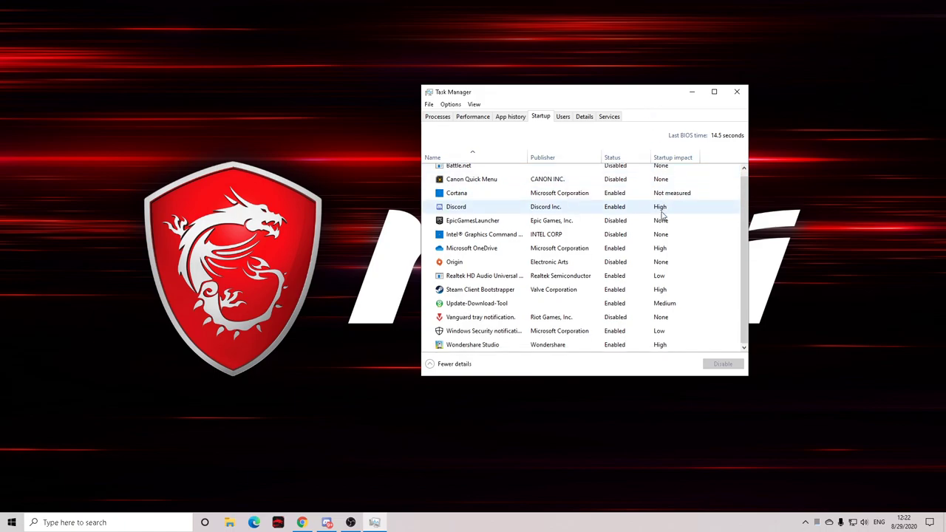
double_click(642, 98)
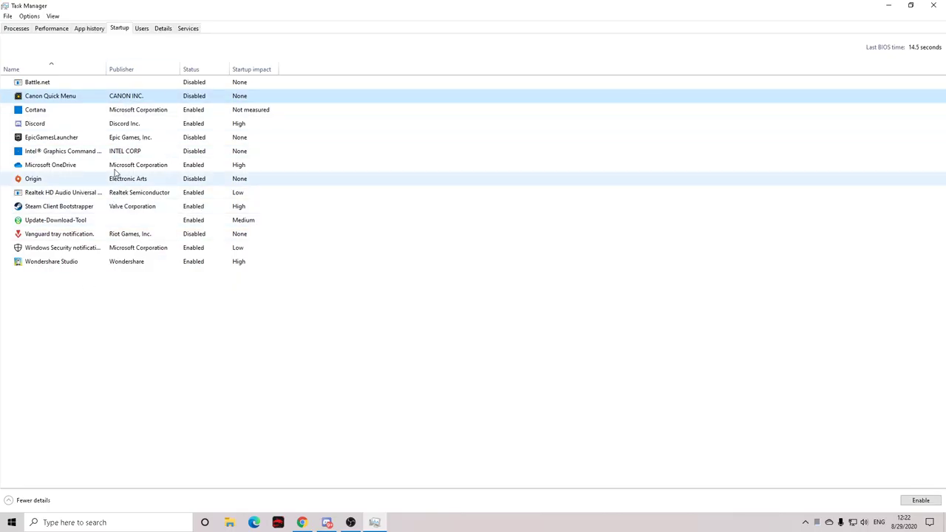
left_click(217, 124)
left_click(222, 165)
left_click(222, 192)
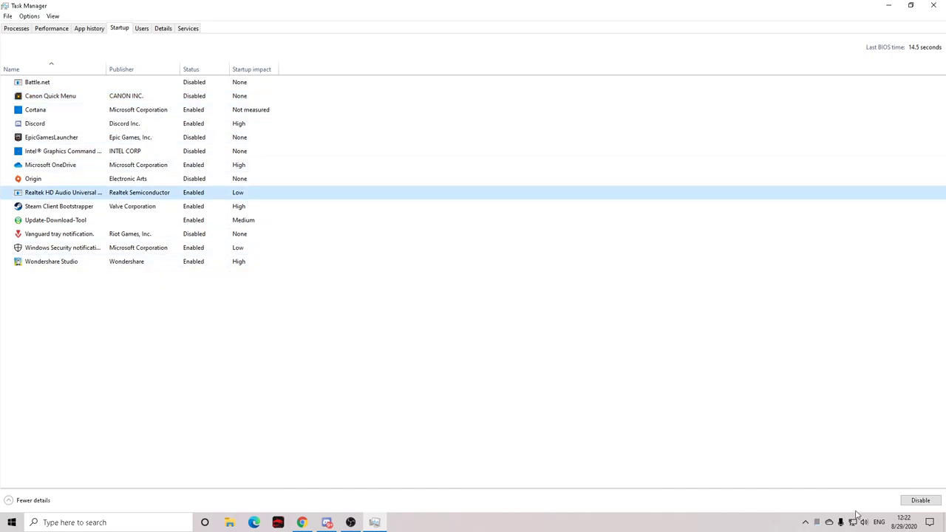
left_click(911, 6)
left_click(735, 91)
- Open Windows Settings, check the Windows Update status under Update & Security, and return to the Settings home page
left_click(12, 522)
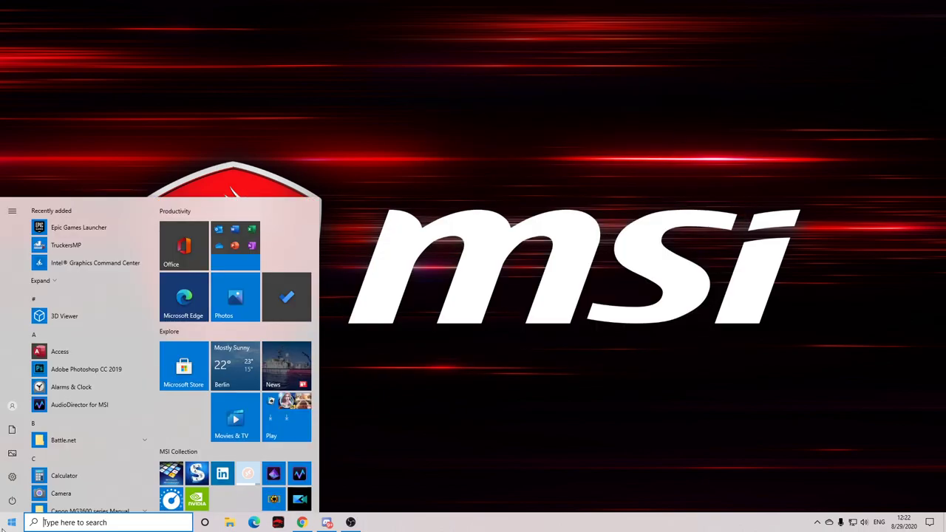
left_click(12, 477)
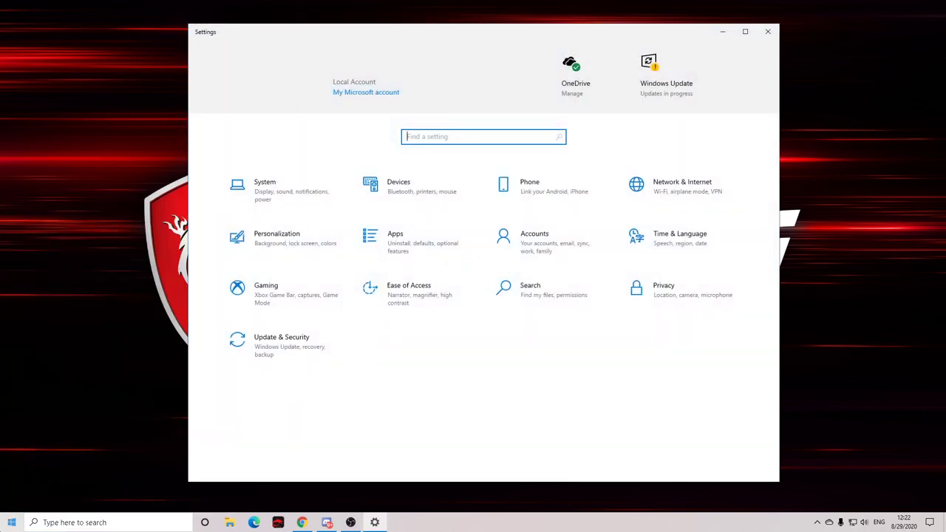
left_click(12, 523)
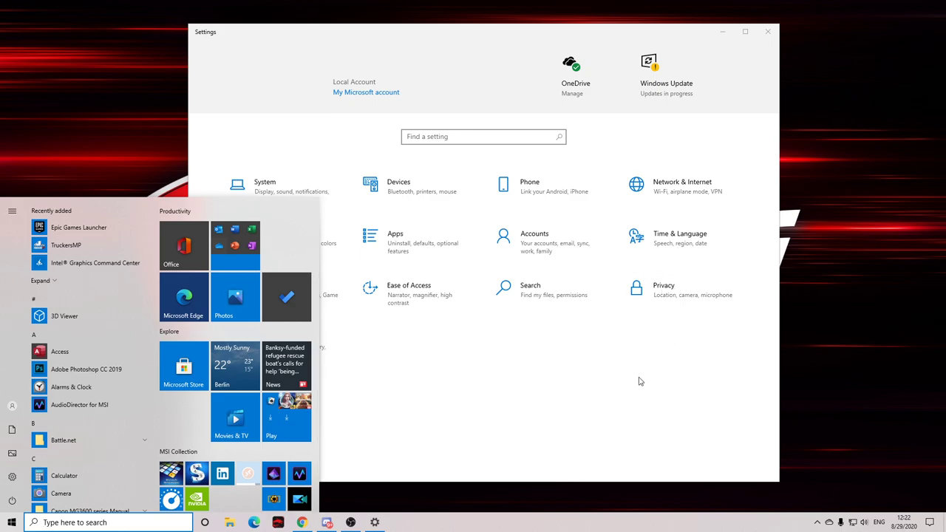
left_click(665, 294)
left_click(665, 293)
key("alt+Left")
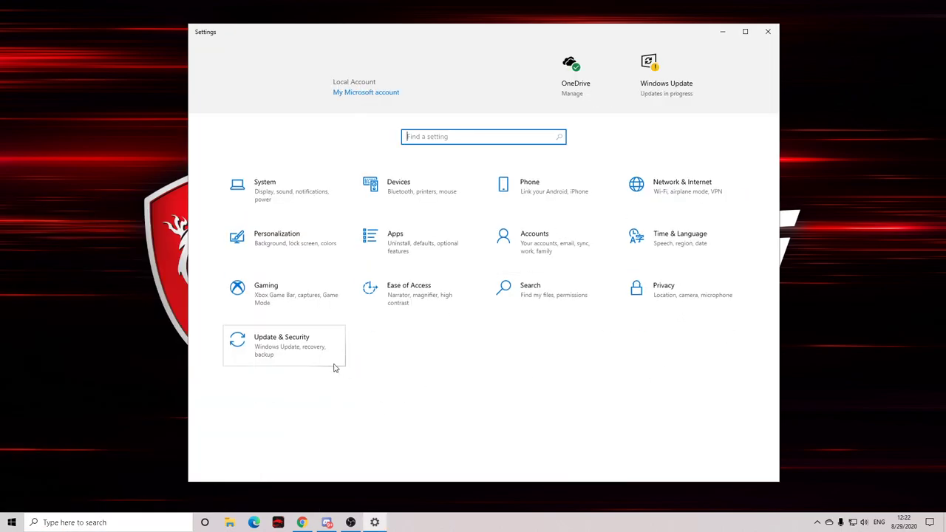
left_click(339, 373)
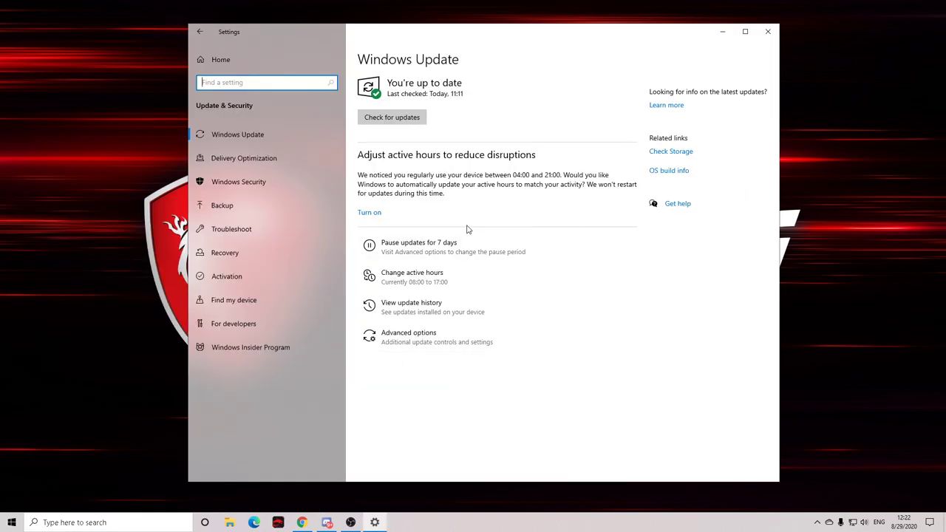
key("alt+Left")
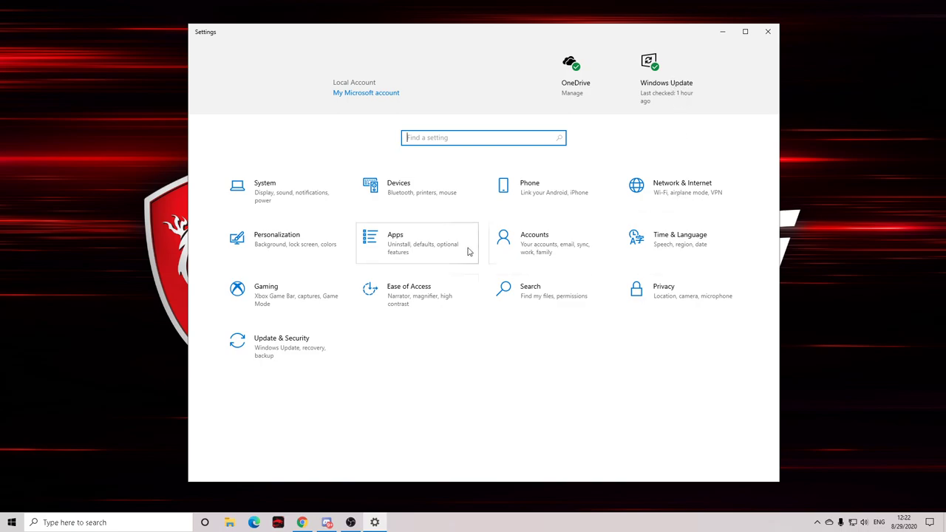
- Check whether Game Mode and Xbox Game Bar are turned off in the Windows gaming settings
left_click(302, 297)
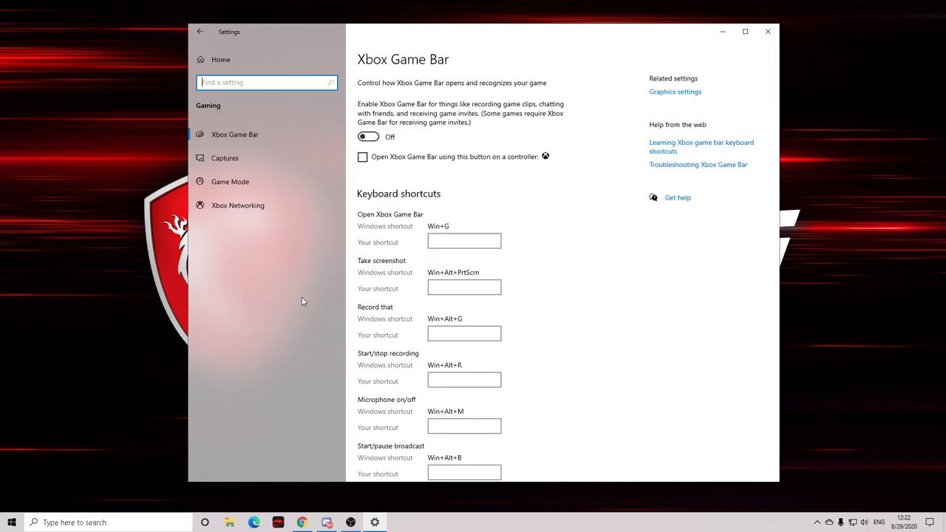
left_click(267, 187)
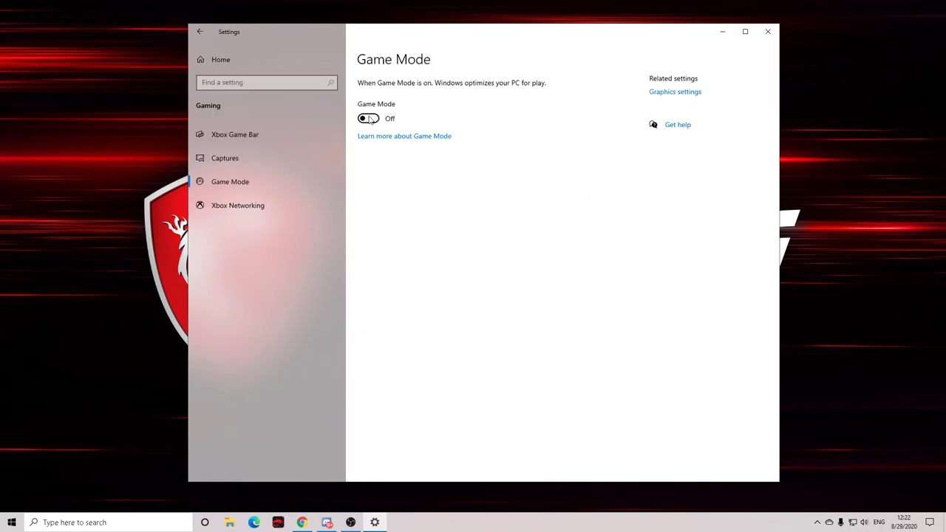
left_click(245, 140)
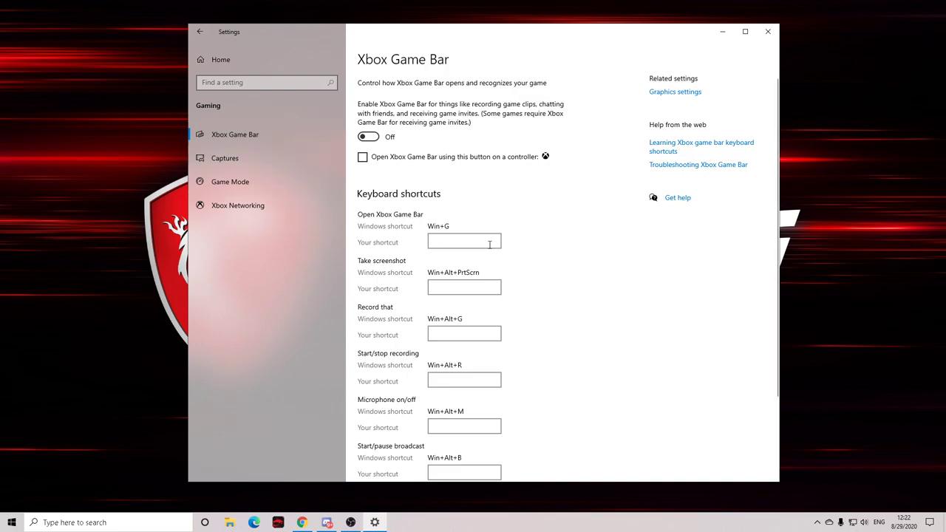
scroll(429, 298, "down", 3)
scroll(433, 302, "up", 3)
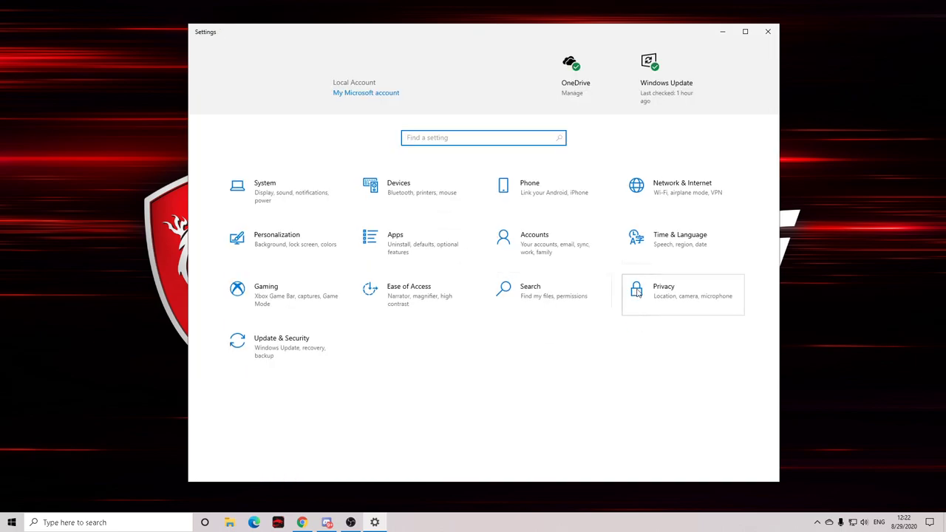
- Open the Windows Privacy settings and check the app permissions for File system, Videos, Pictures, Documents and Automatic file downloads
left_click(665, 292)
left_click(657, 296)
scroll(222, 363, "down", 10)
left_click(251, 429)
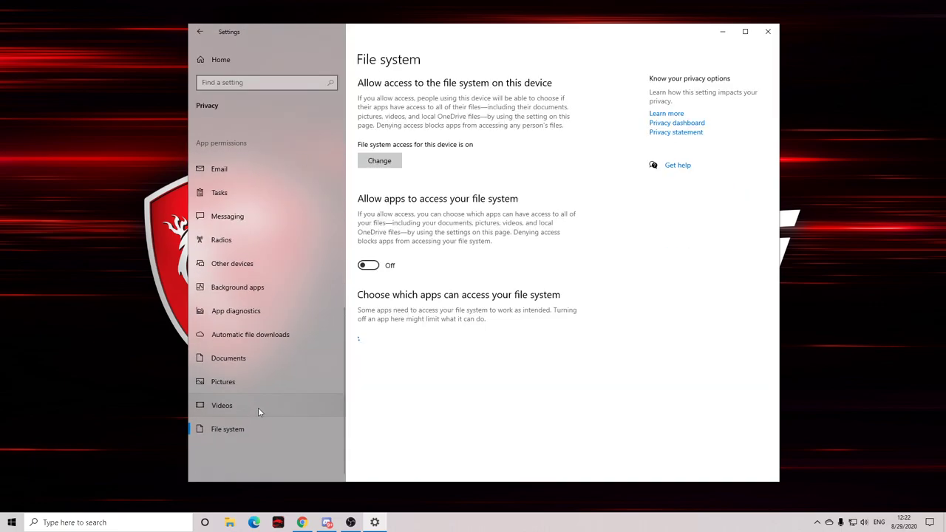
left_click(259, 407)
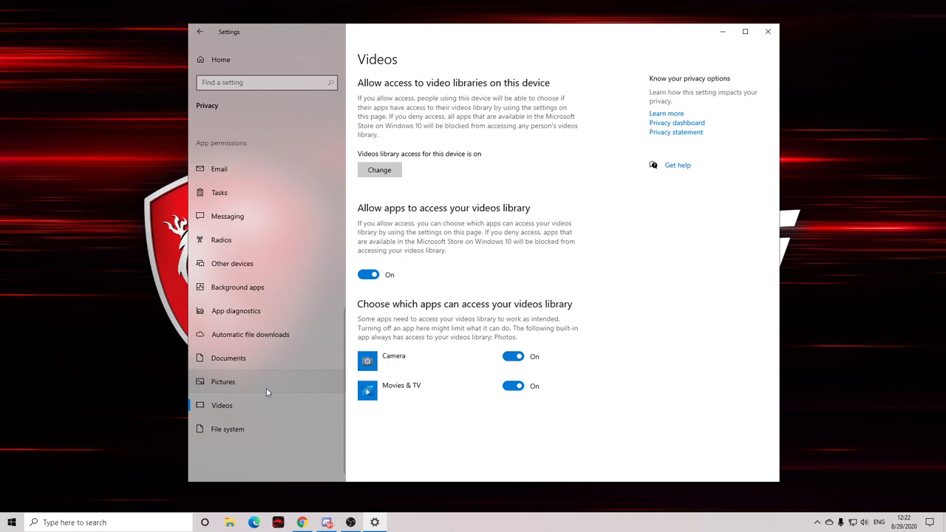
left_click(267, 389)
left_click(276, 364)
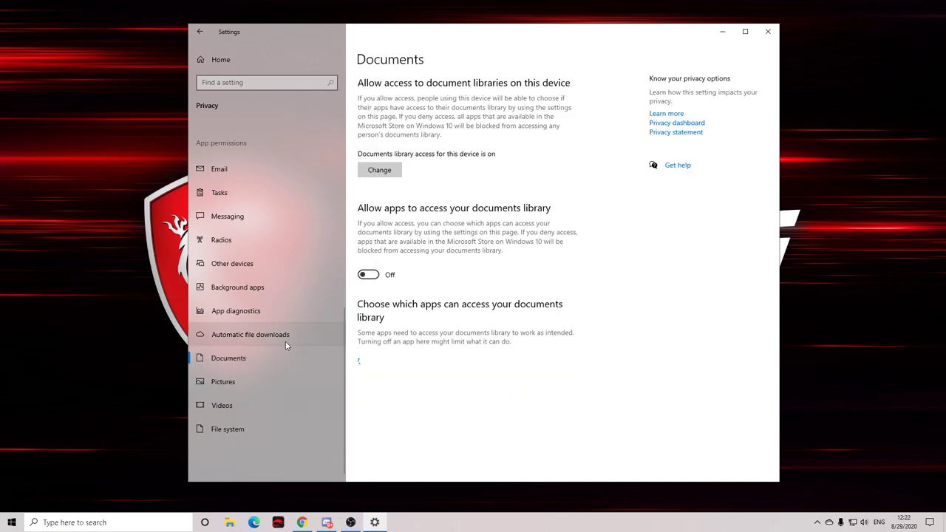
left_click(289, 340)
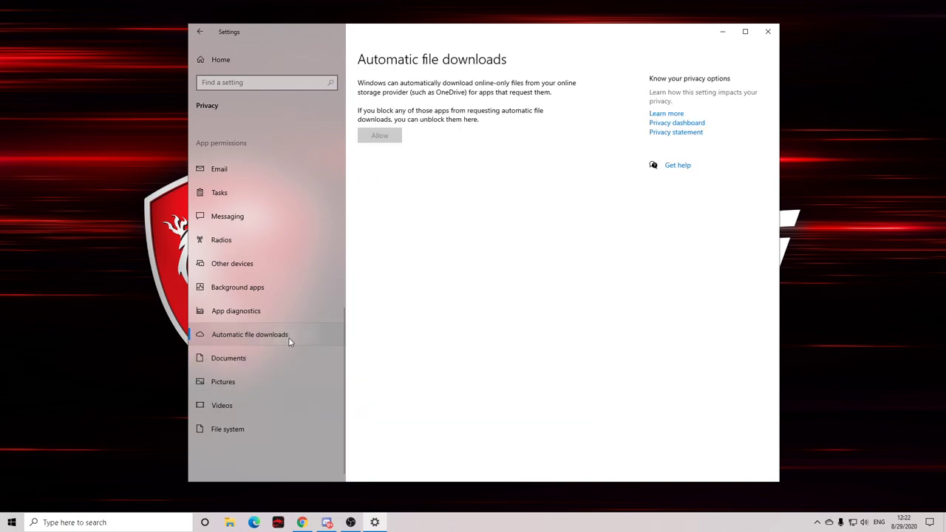
- Check the privacy permissions for App diagnostics, Background apps, Other devices, Radios, Messaging, Tasks and Email
scroll(281, 361, "up", 1)
left_click(281, 360)
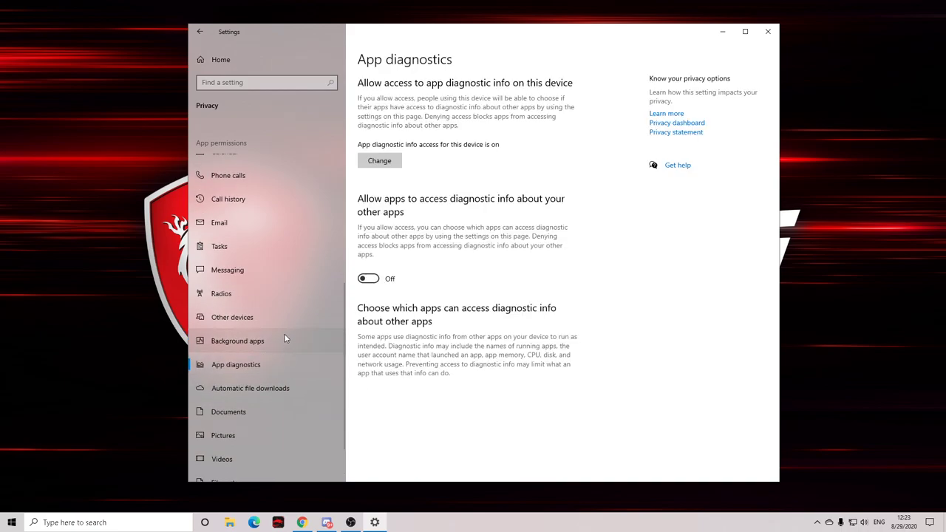
left_click(284, 336)
left_click(280, 320)
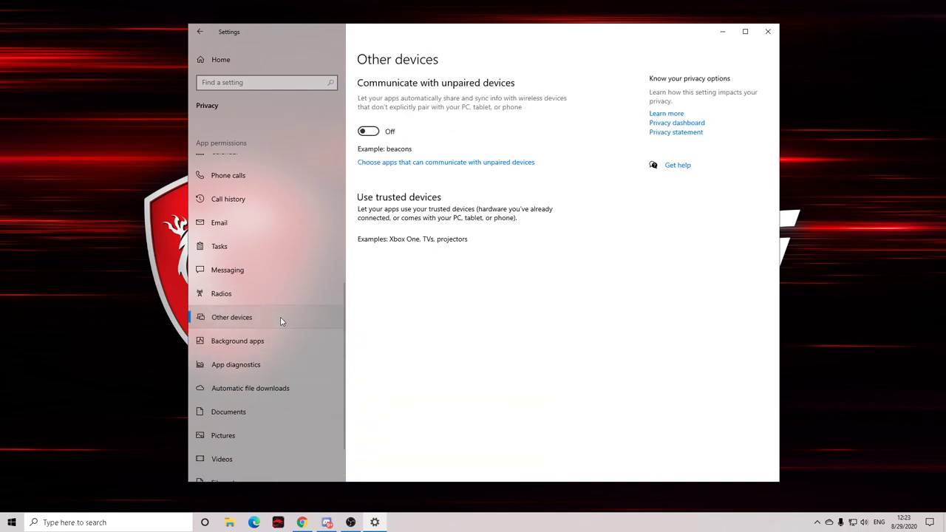
left_click(287, 299)
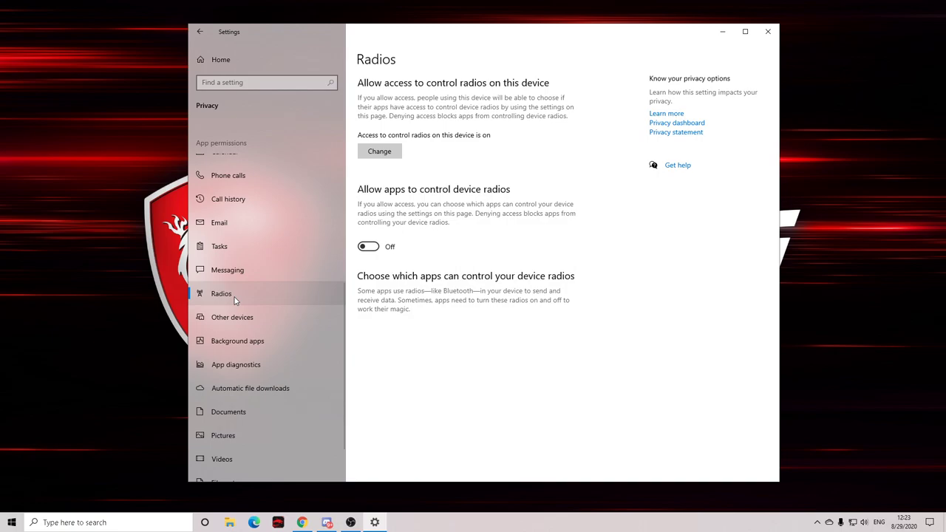
left_click(247, 274)
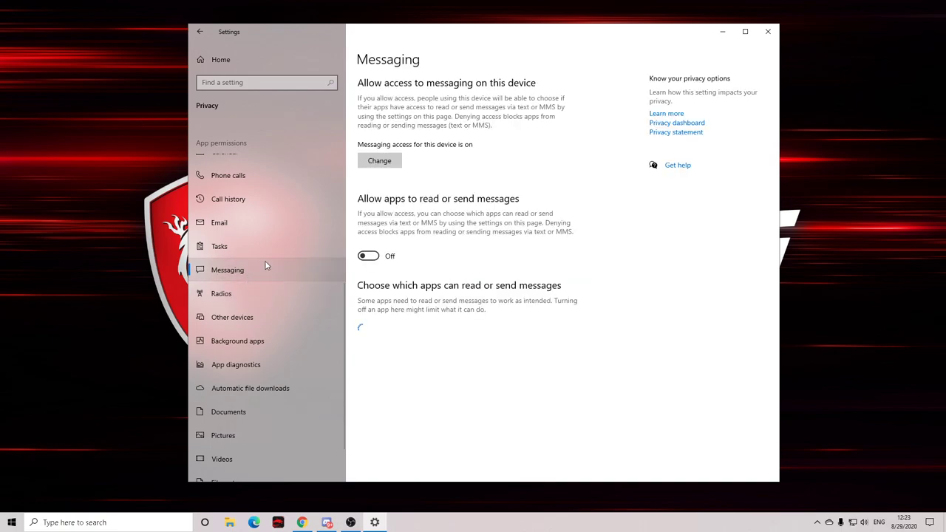
left_click(269, 246)
left_click(264, 224)
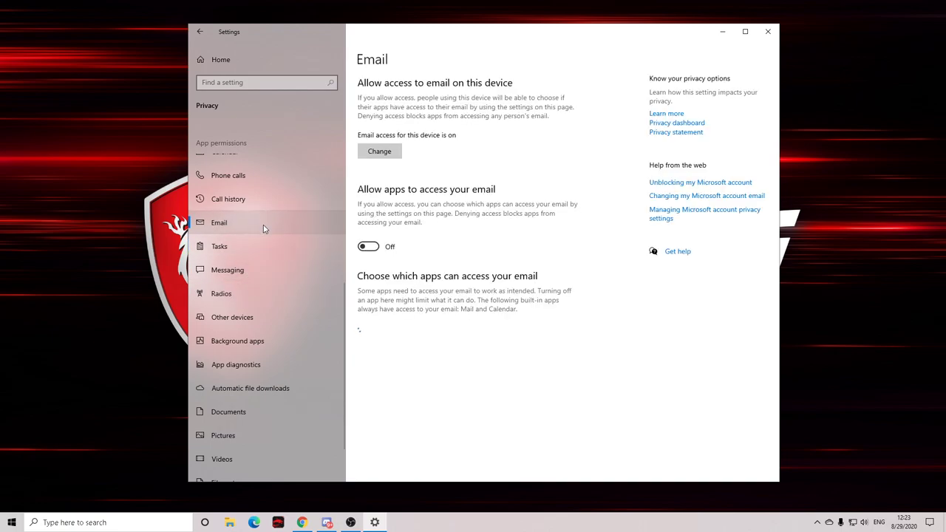
left_click(930, 523)
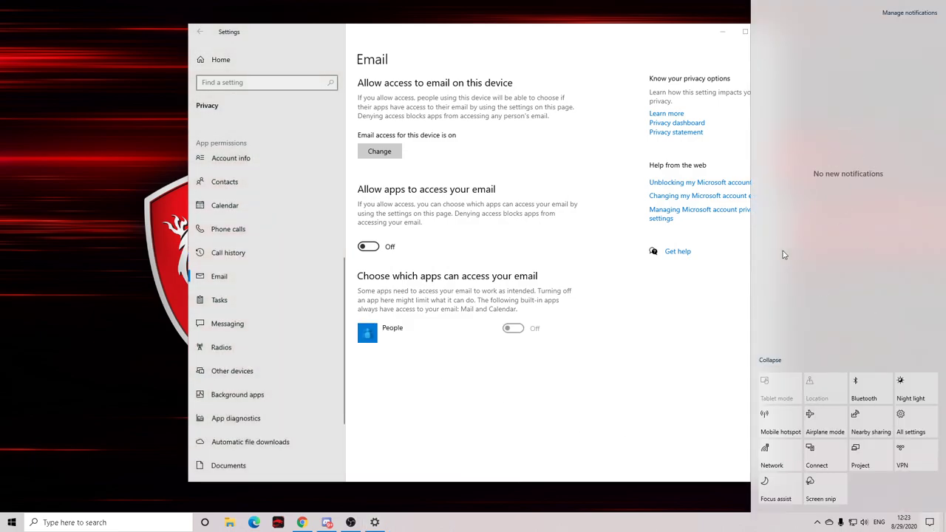
left_click(575, 396)
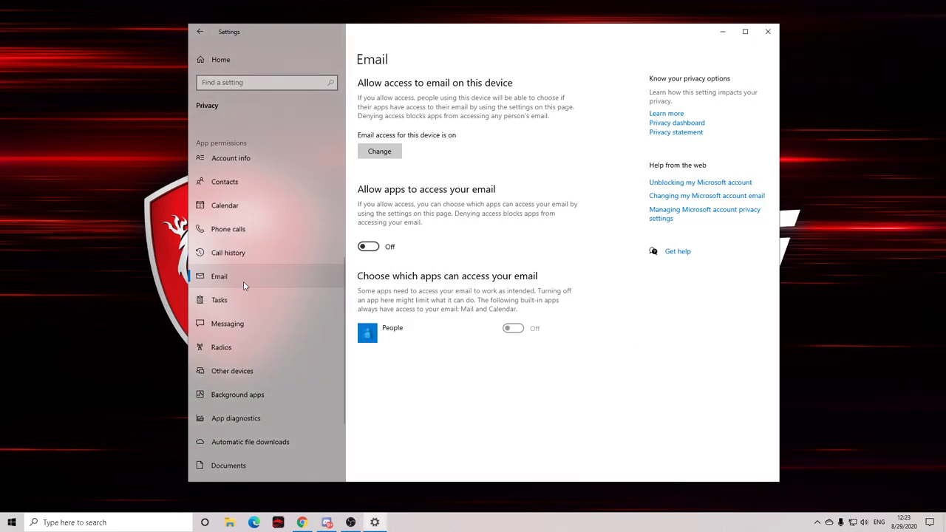
- Check the privacy permissions for Call history, Phone calls, Calendar, Contacts and Account info
left_click(248, 260)
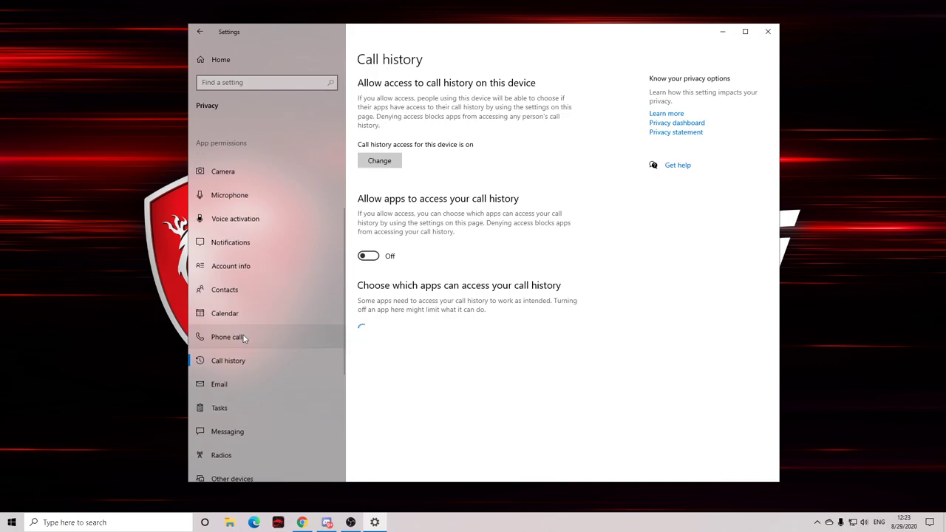
left_click(243, 337)
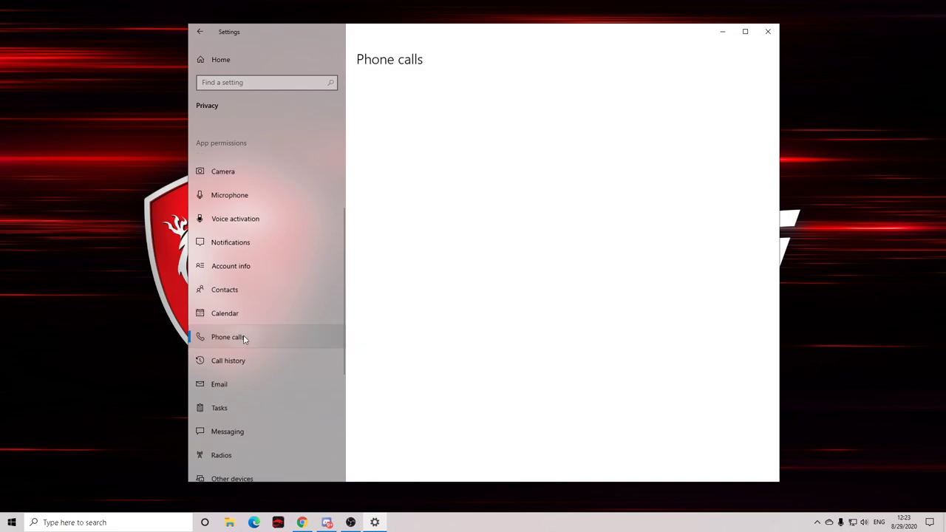
left_click(291, 318)
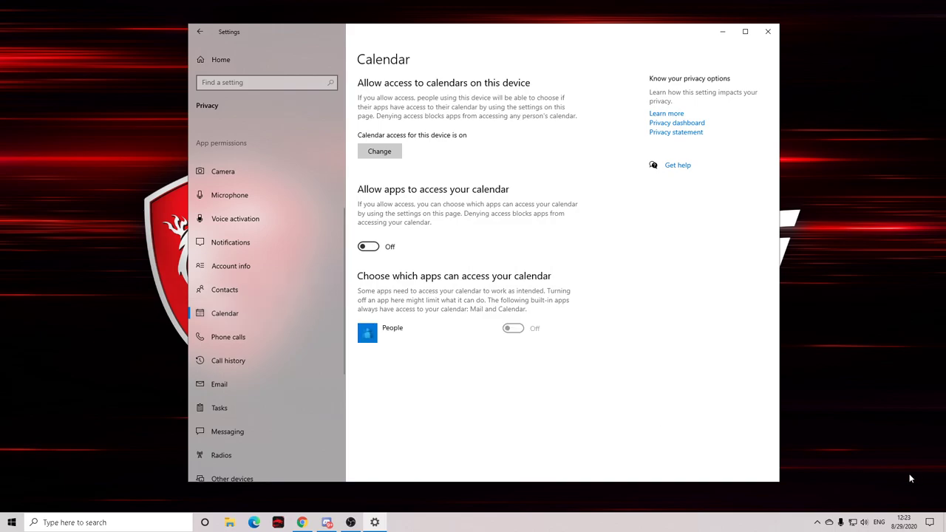
left_click(271, 303)
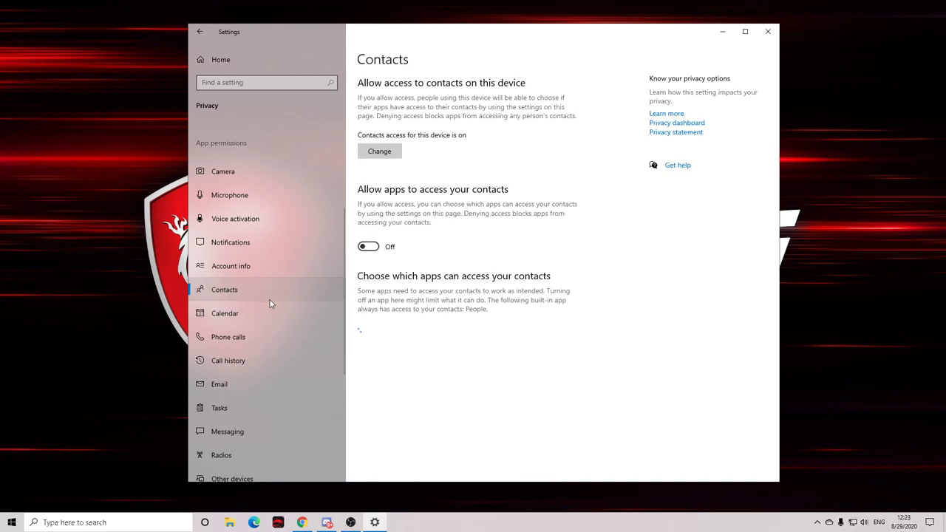
left_click(301, 275)
scroll(296, 281, "up", 2)
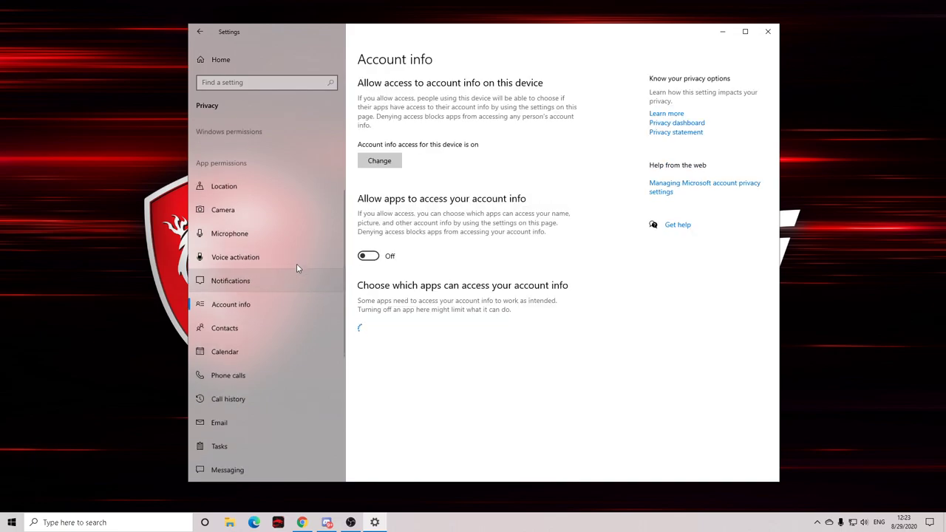
- Check the privacy permissions for Notifications, Voice activation, Microphone and Camera
left_click(286, 295)
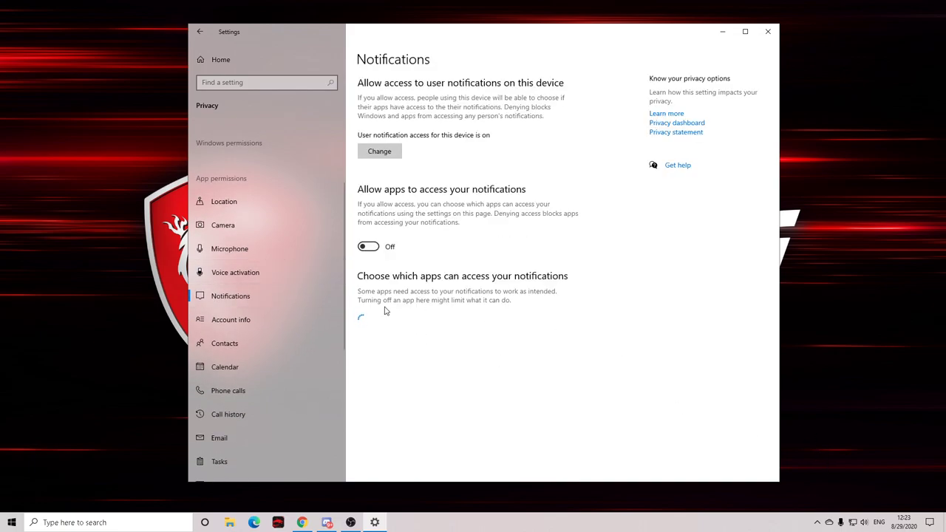
left_click(295, 275)
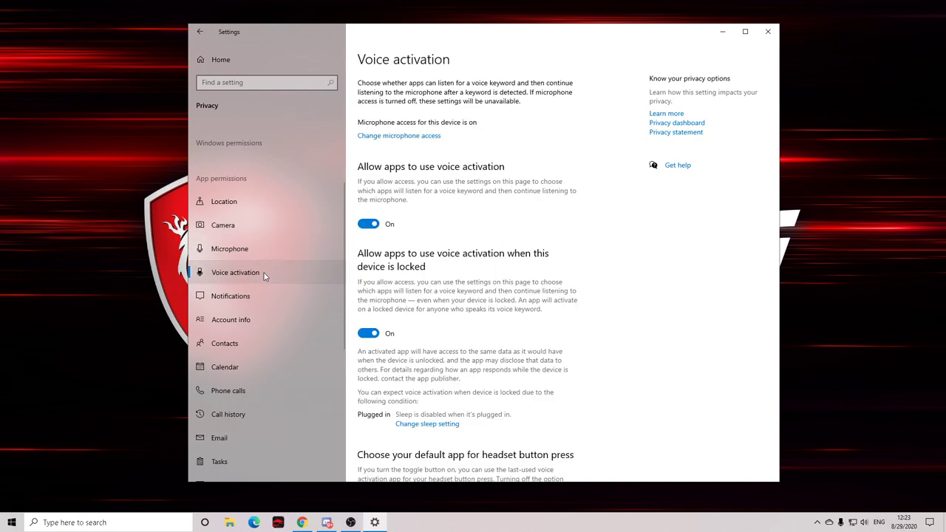
scroll(547, 393, "down", 5)
scroll(417, 318, "up", 3)
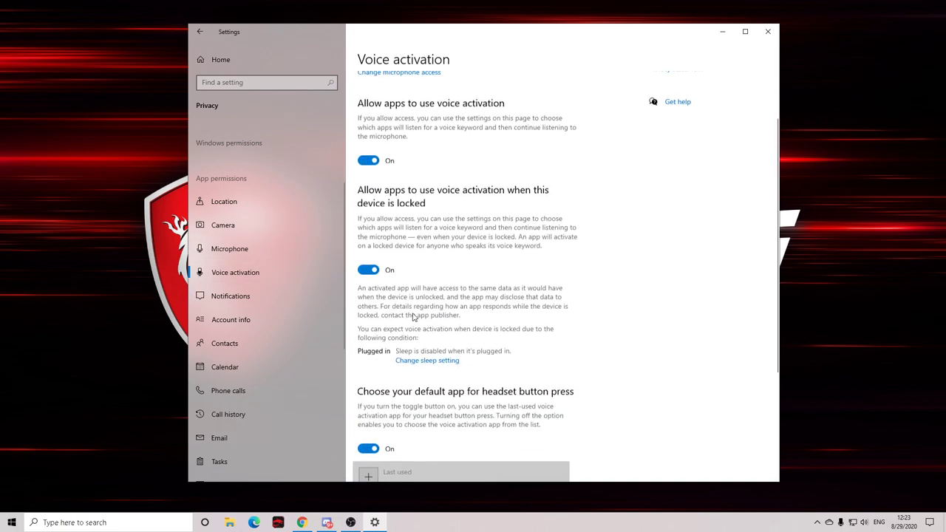
left_click(216, 253)
left_click(247, 226)
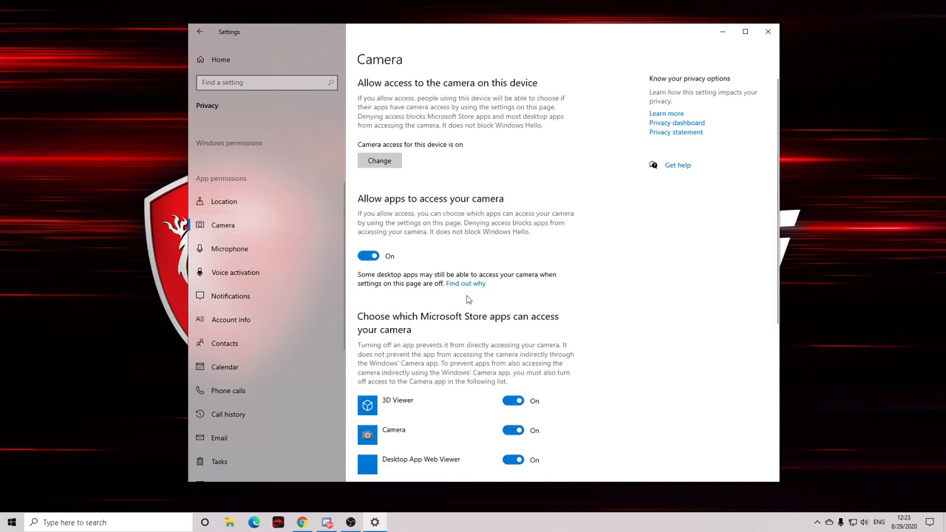
right_click(910, 285)
left_click(910, 306)
- Check the Location privacy permissions, close Settings and refresh the desktop
left_click(259, 208)
scroll(274, 318, "down", 5)
left_click(768, 31)
right_click(387, 242)
left_click(426, 288)
- Reopen Windows Settings and check the screen turn-off and sleep timeouts on the System Power & sleep page
left_click(12, 523)
left_click(12, 477)
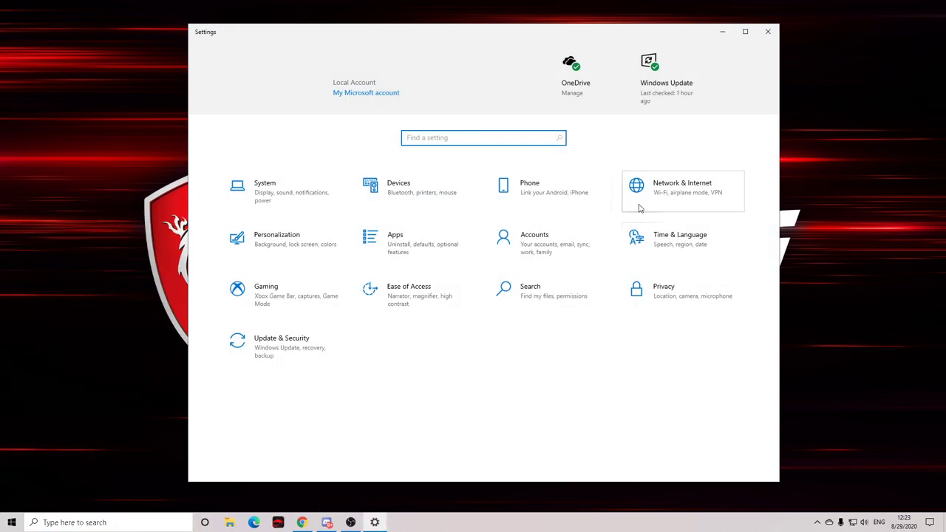
left_click(276, 190)
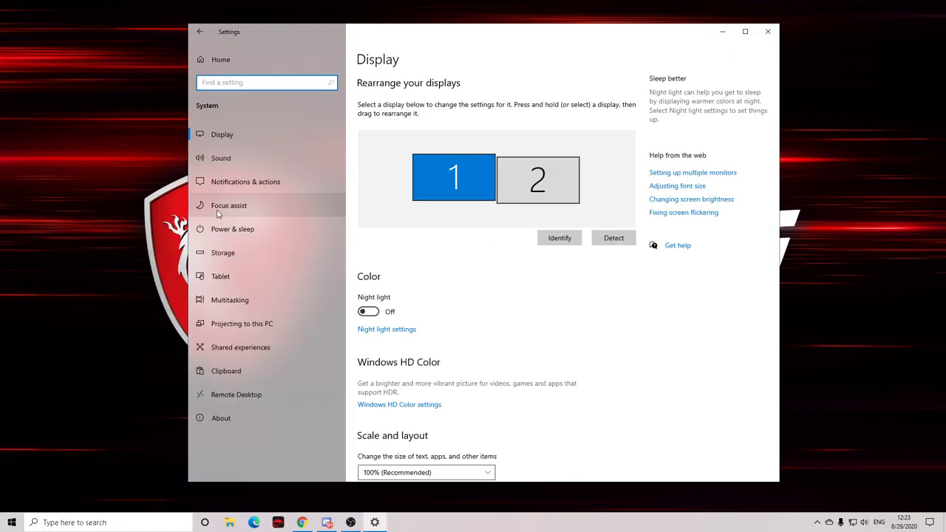
key("alt+Left")
left_click(287, 201)
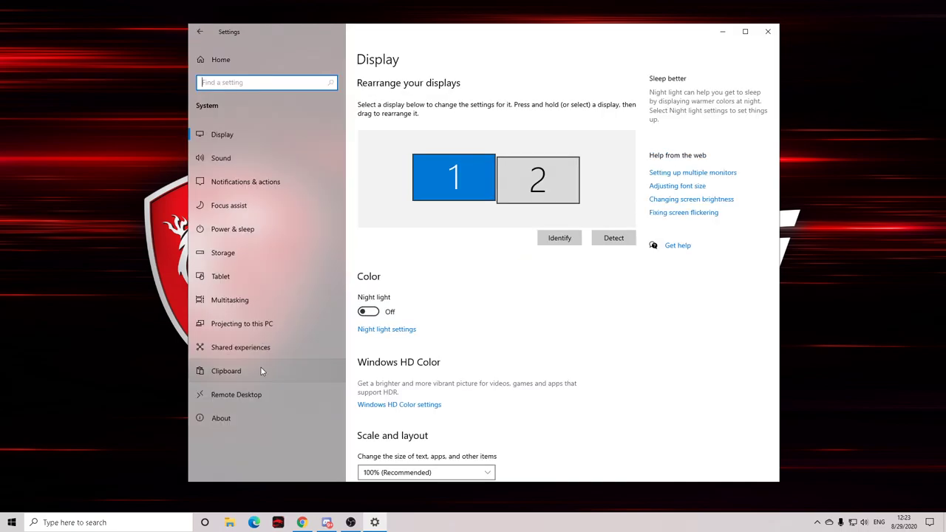
left_click(247, 234)
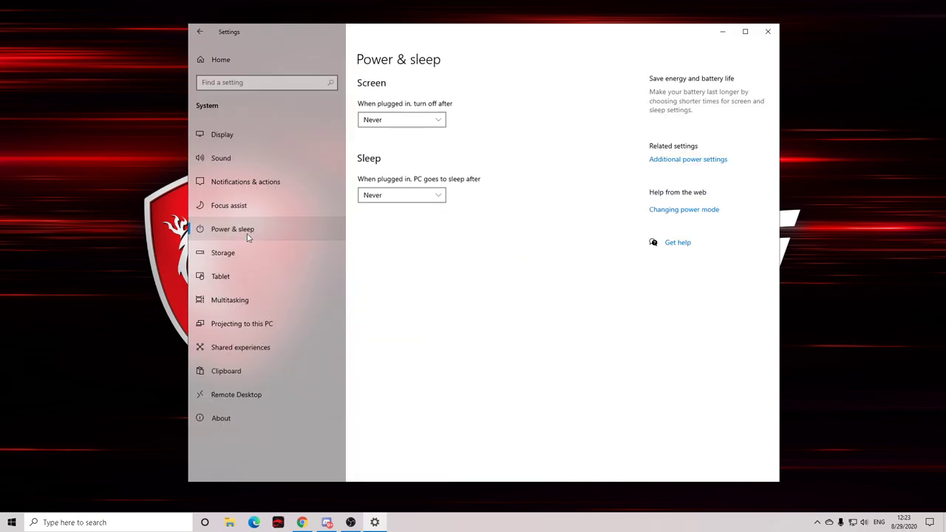
left_click(452, 121)
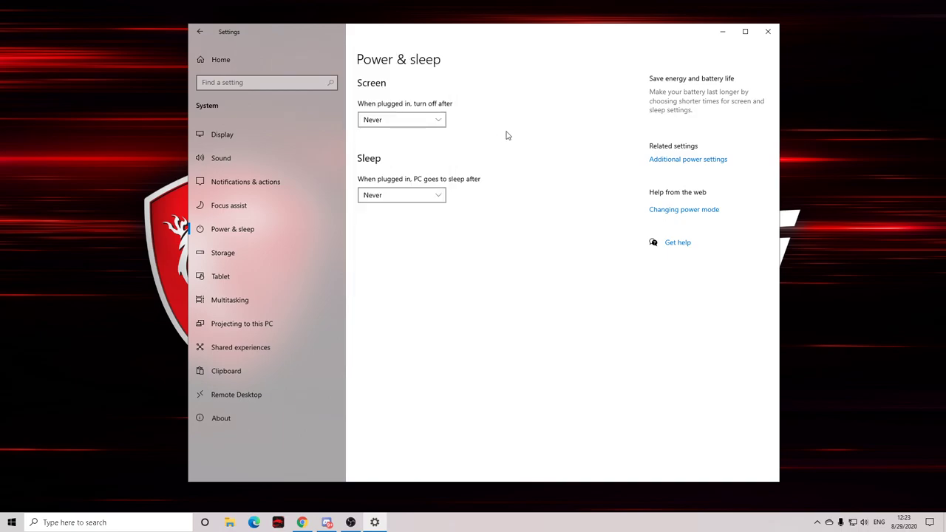
left_click(399, 195)
left_click(555, 190)
- View the advanced settings of the Ultimate Performance power plan without changing them, then close Power Options and Settings
left_click(676, 160)
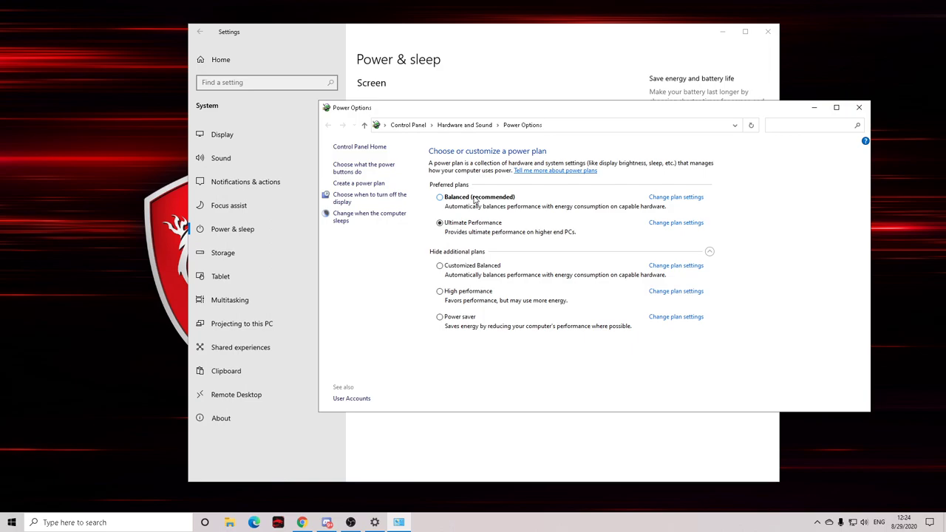
left_click(672, 223)
left_click(521, 237)
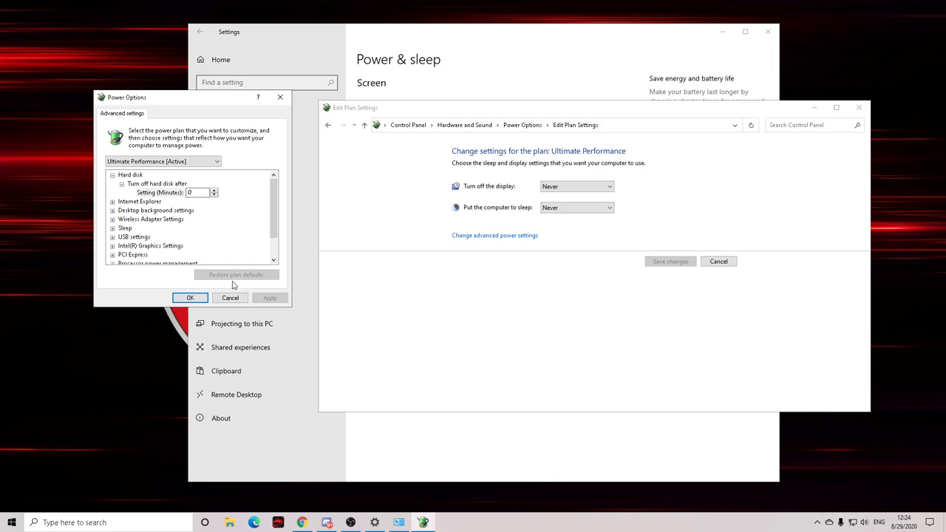
left_click(230, 298)
left_click(859, 108)
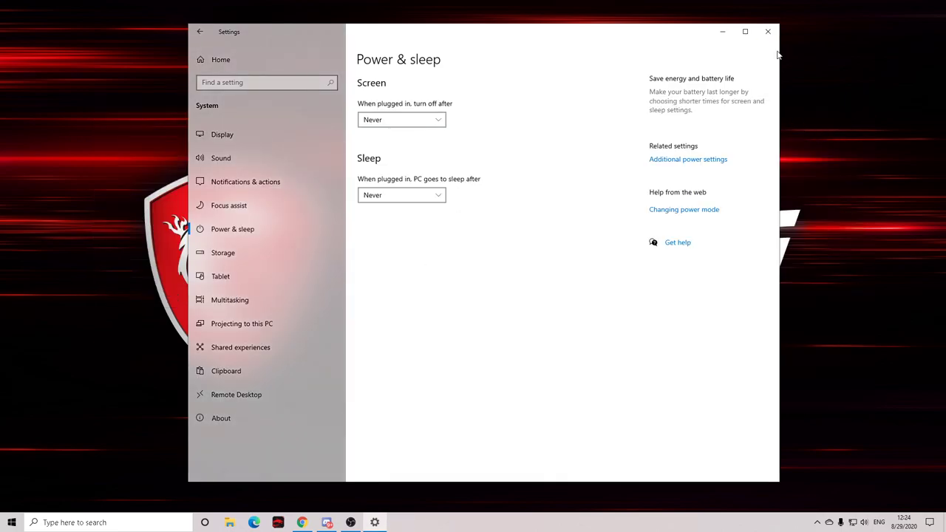
left_click(768, 31)
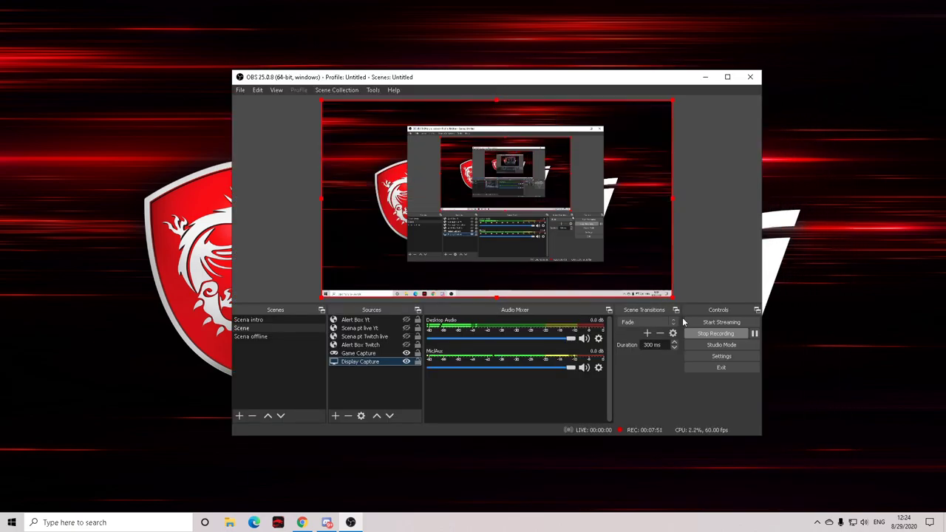
- Open the settings in OBS and look through the General options and the Stream service, server and key fields
left_click(708, 360)
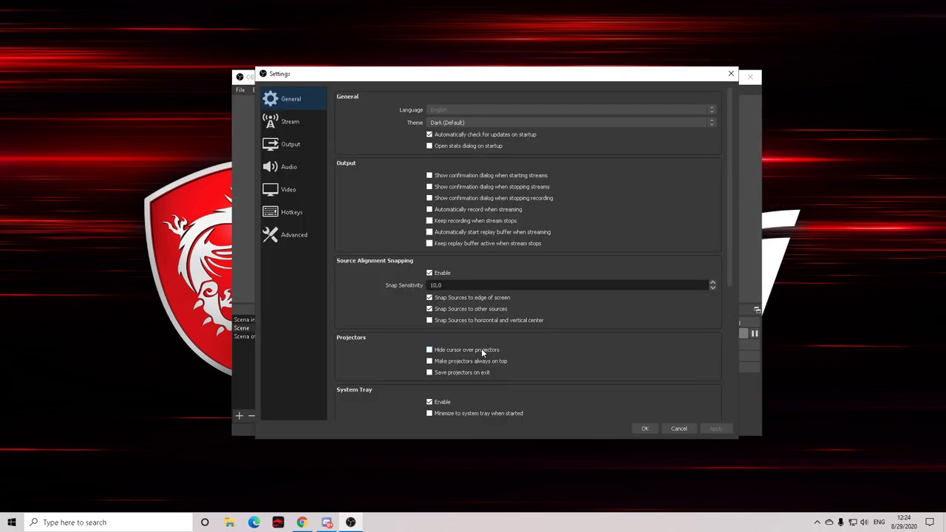
left_click(654, 428)
left_click_drag(392, 68, 190, 40)
left_click_drag(275, 37, 518, 78)
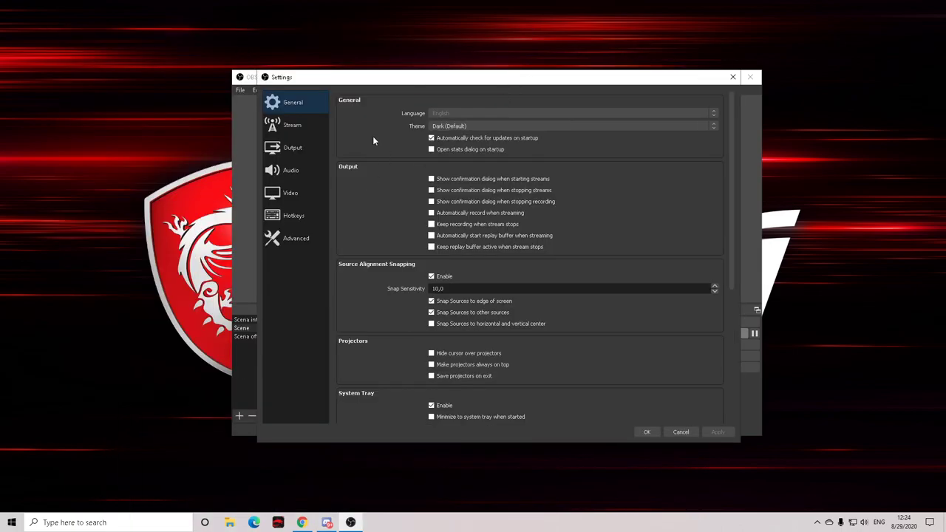
scroll(492, 212, "down", 5)
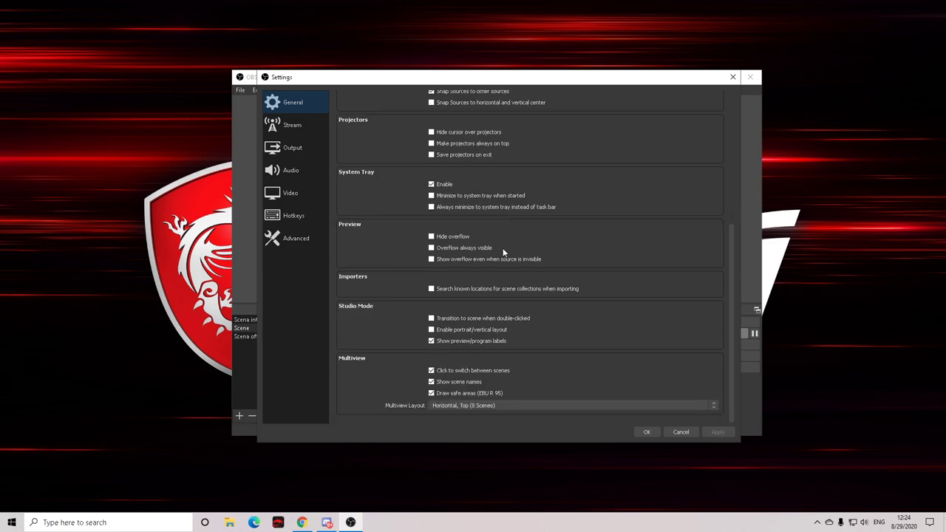
scroll(501, 247, "up", 5)
left_click_drag(389, 78, 412, 83)
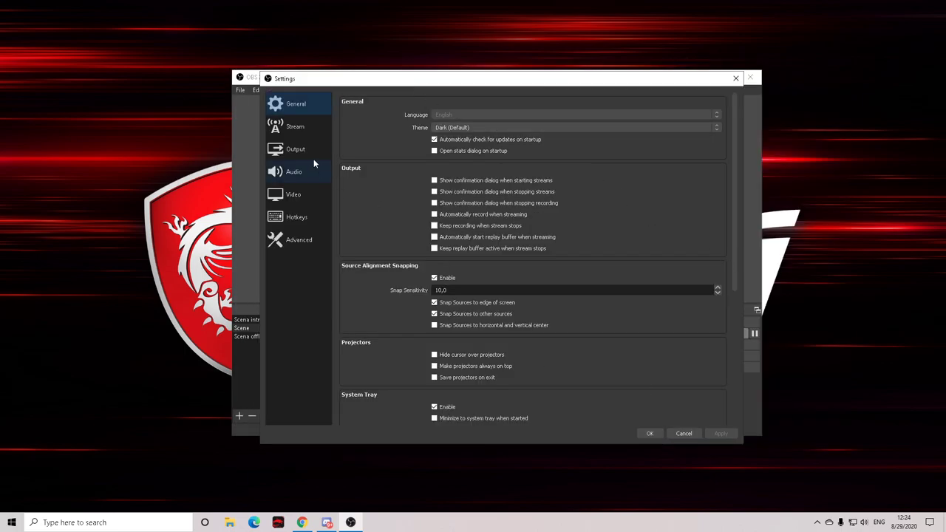
left_click(310, 128)
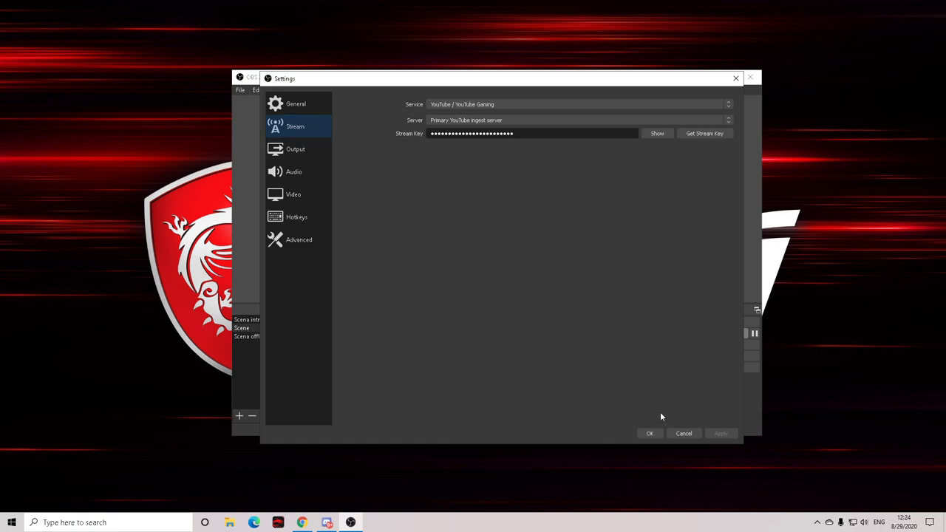
mouse_move(601, 80)
left_mouse_down()
mouse_move(508, 157)
mouse_move(625, 91)
mouse_move(628, 81)
mouse_move(602, 80)
left_mouse_up()
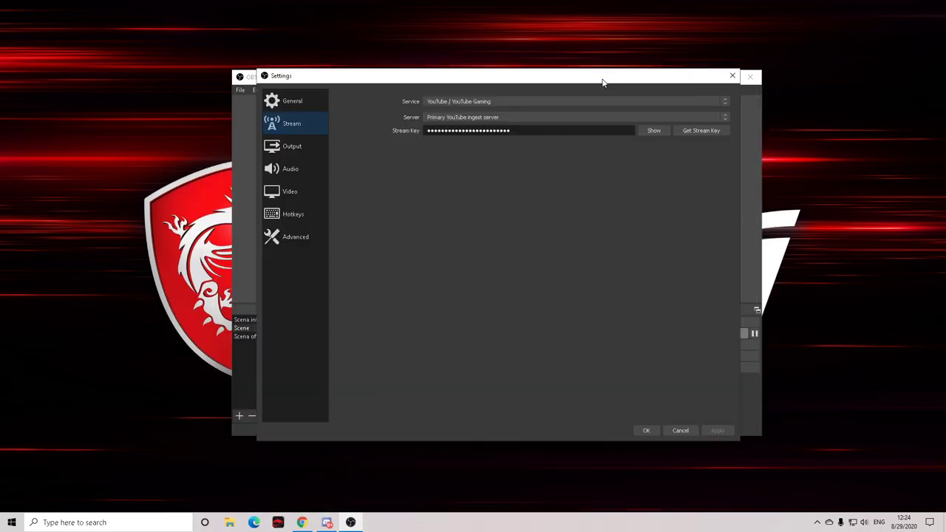
- View the available streaming services without changing the selection, then close the OBS settings and reopen them at the Output settings
left_click(490, 103)
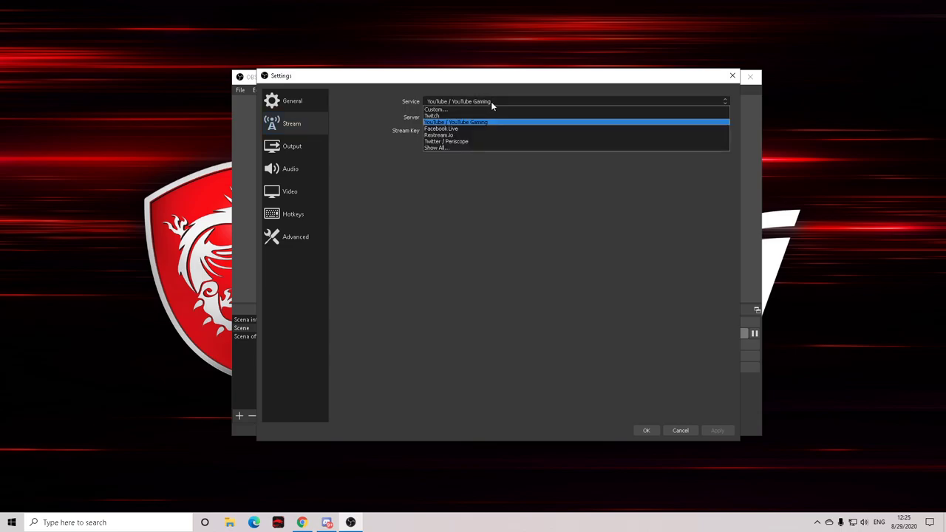
left_click(446, 210)
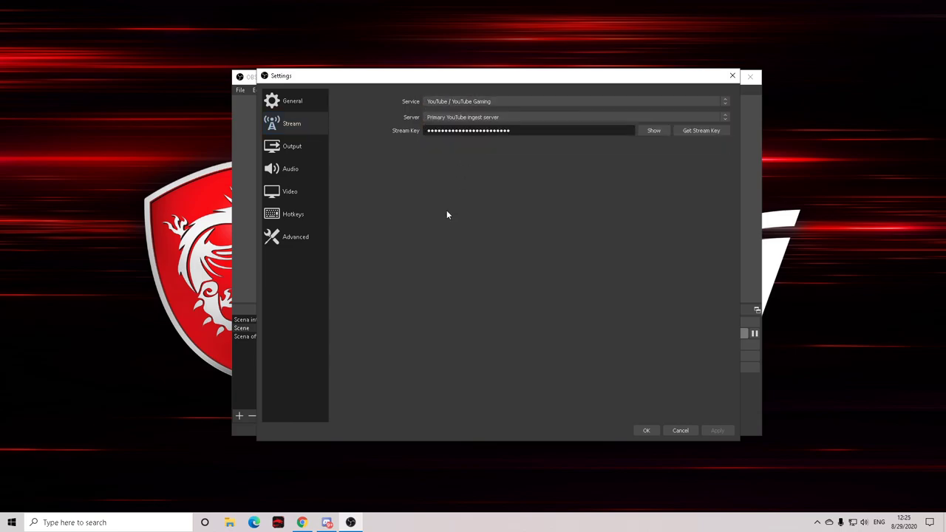
left_click(303, 146)
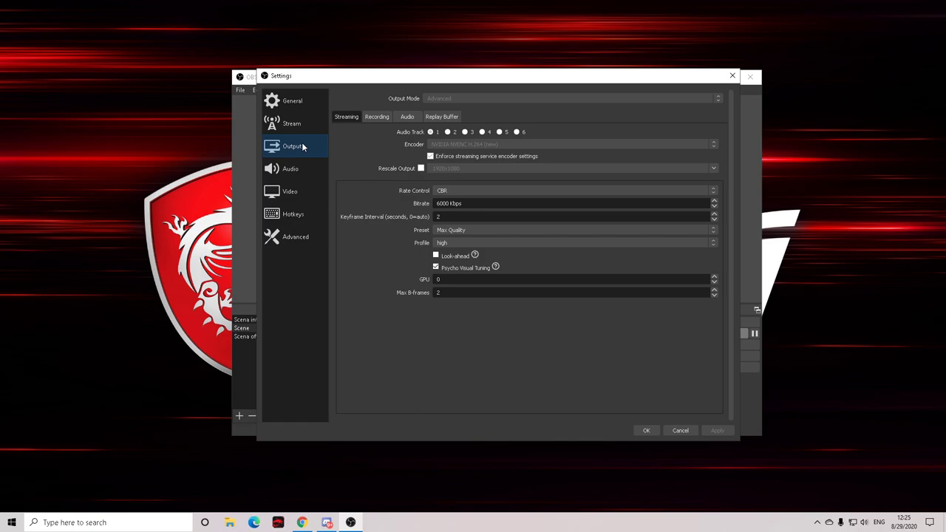
left_click(733, 75)
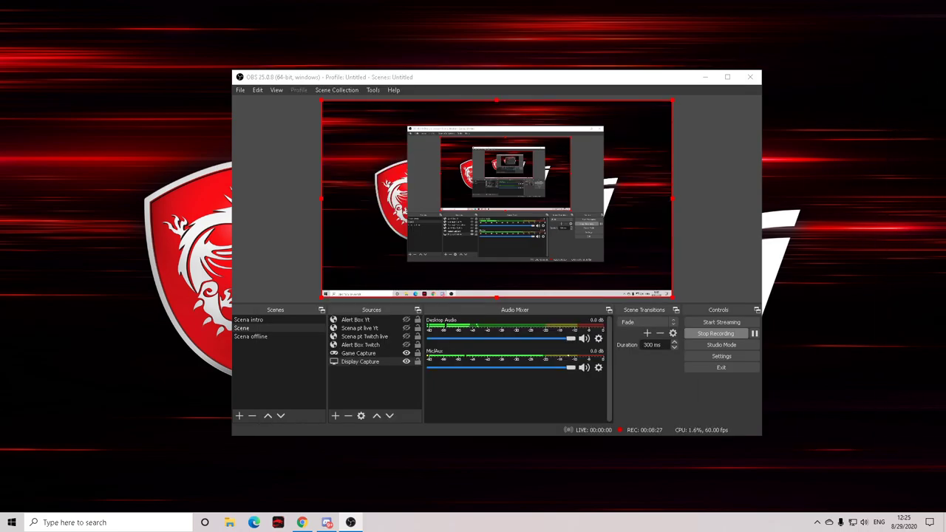
left_click(721, 356)
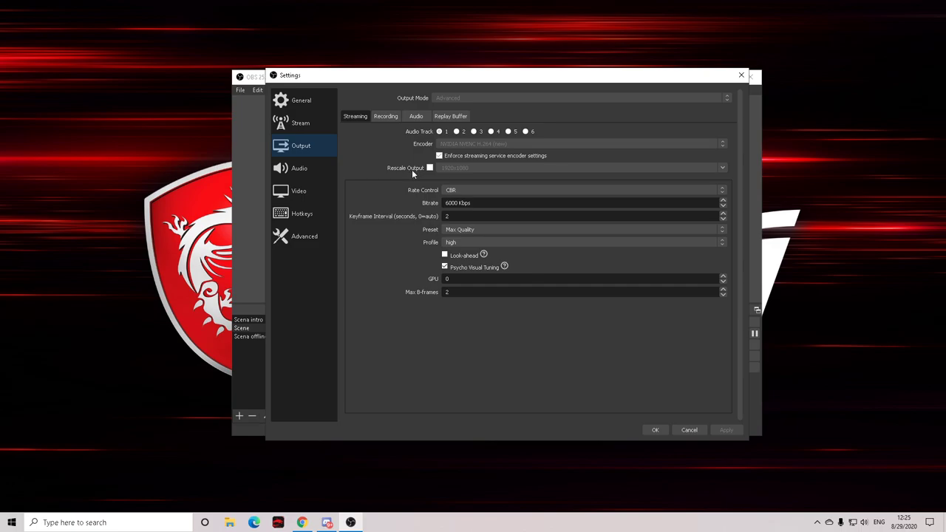
- Check the rate control and preset options of the streaming encoder, keeping CBR and Max Quality selected
left_click(488, 191)
left_click(481, 198)
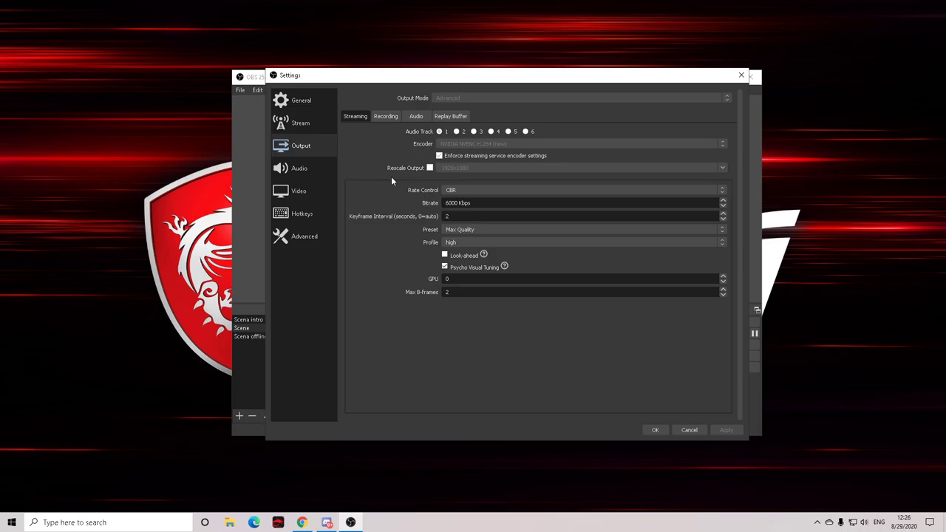
left_click(460, 228)
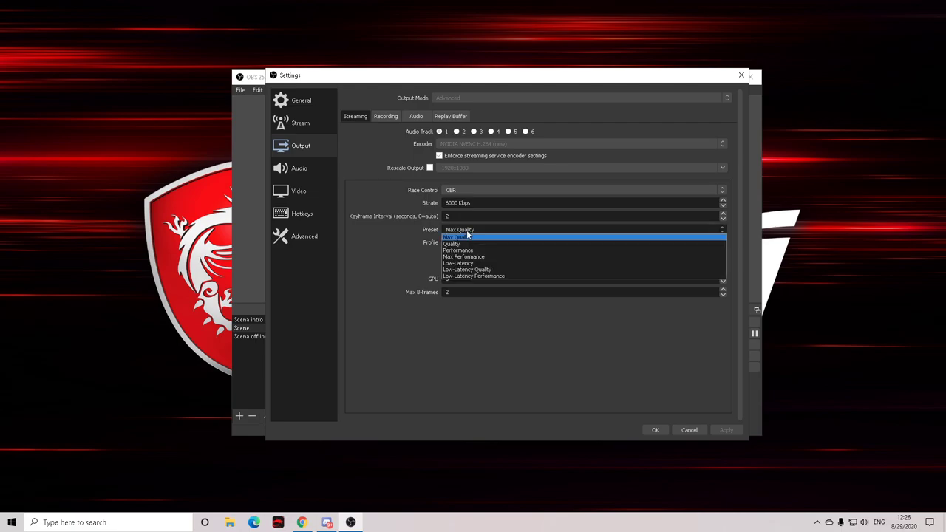
left_click(468, 227)
left_click(468, 227)
left_click(467, 228)
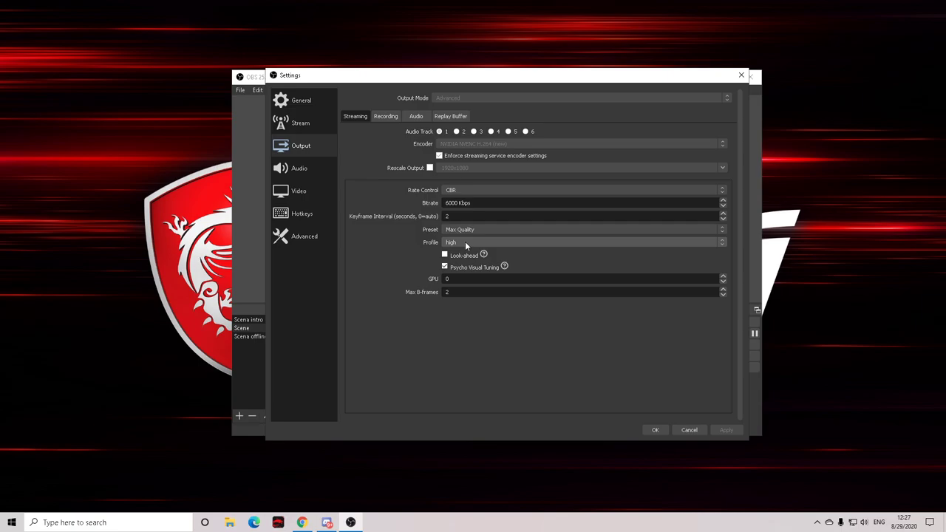
- Check the profile options of the streaming encoder, keeping the high profile selected
left_click(465, 241)
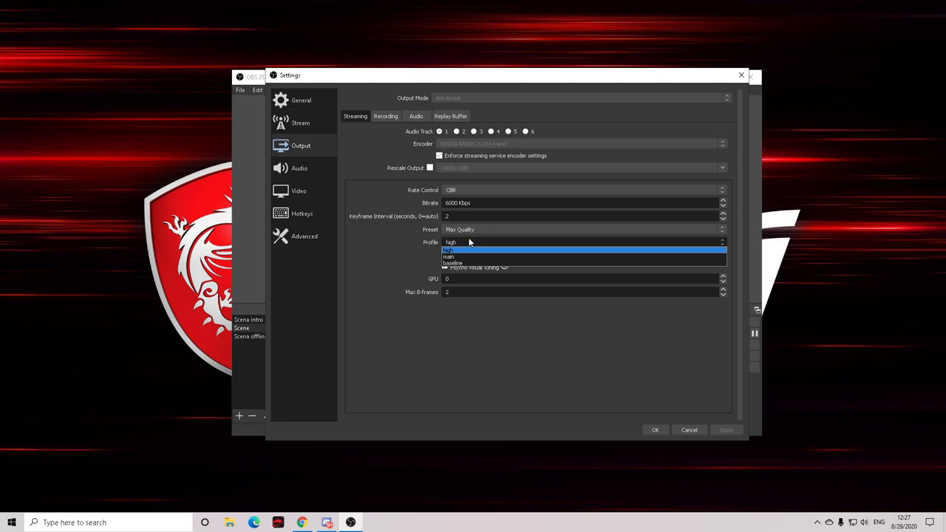
left_click(469, 243)
left_click(464, 244)
left_click(464, 252)
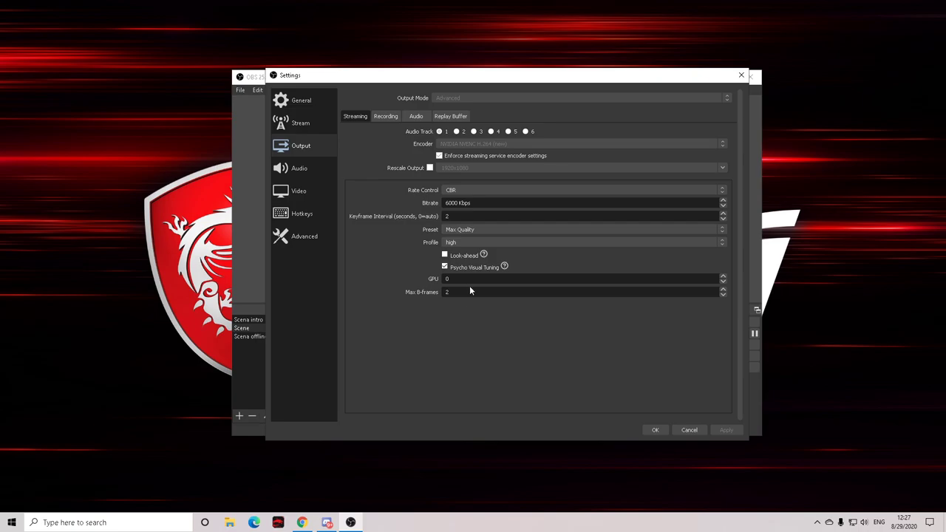
- Look through the Recording, Audio and Replay Buffer output settings, including the preset and profile of the recording encoder
left_click(391, 117)
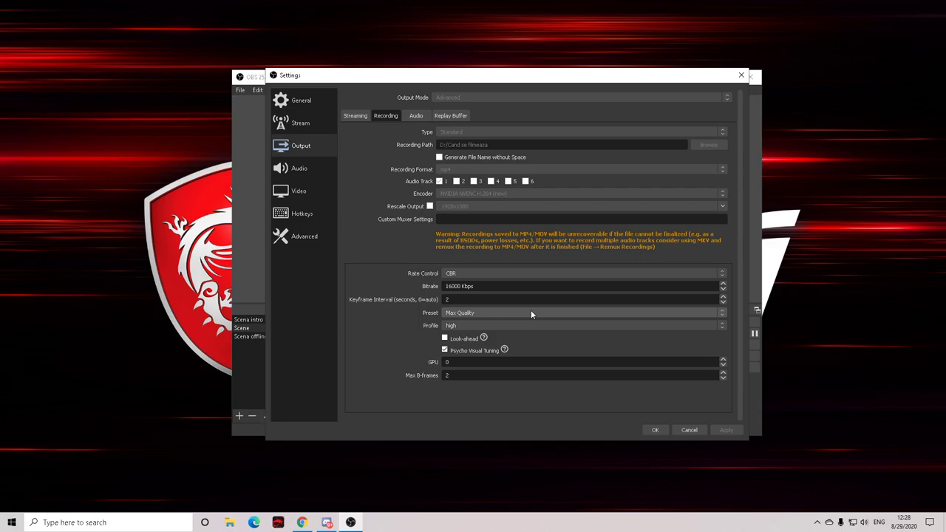
left_click(482, 315)
left_click(472, 325)
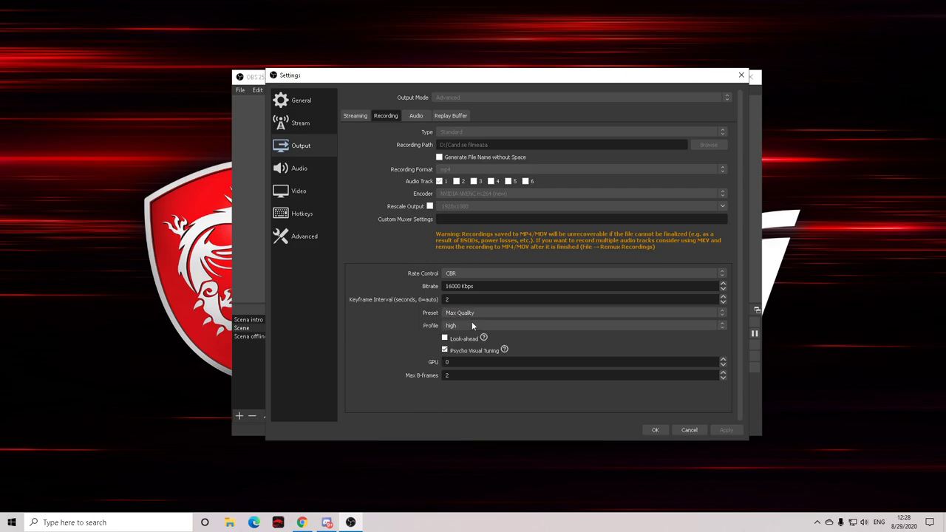
left_click(470, 329)
left_click(470, 328)
left_click(417, 115)
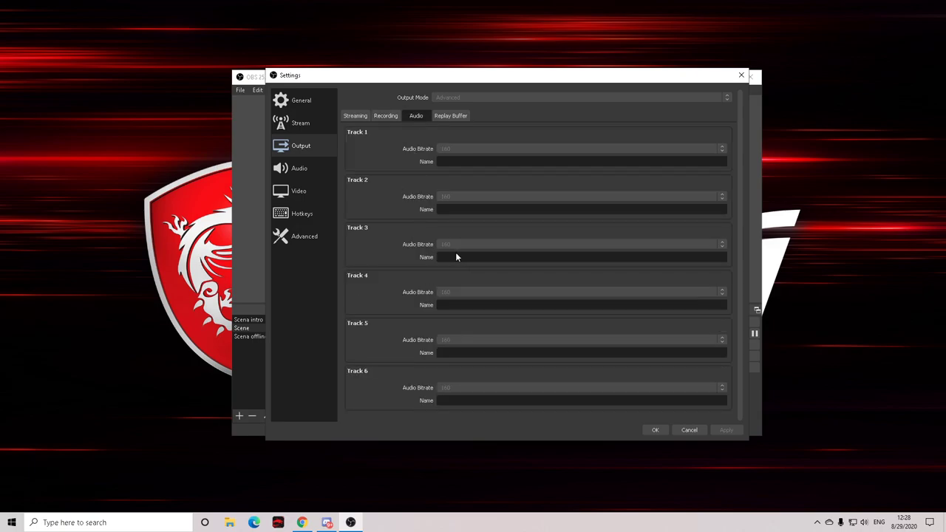
left_click(450, 115)
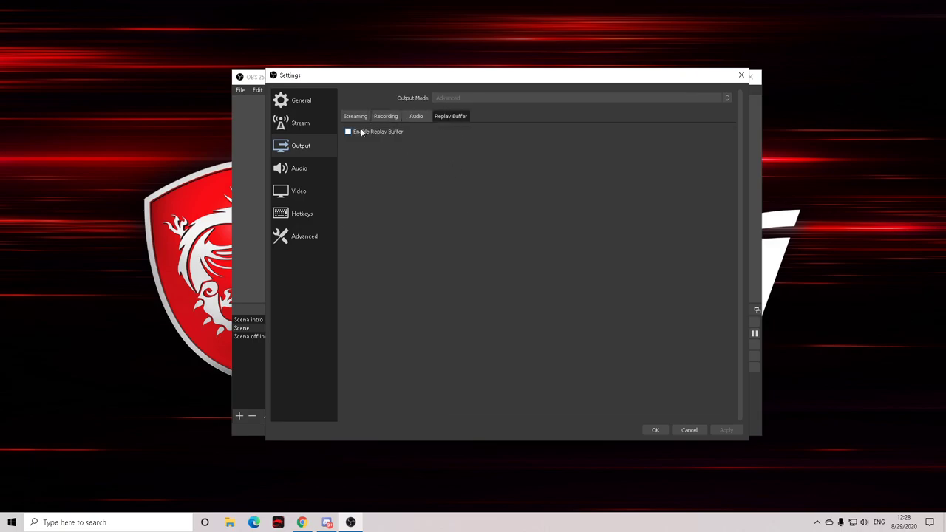
- Check the Desktop Audio and Mic/Auxiliary Audio device choices, keeping the G432 headset speakers and the Trust GXT 232 microphone
left_click(305, 169)
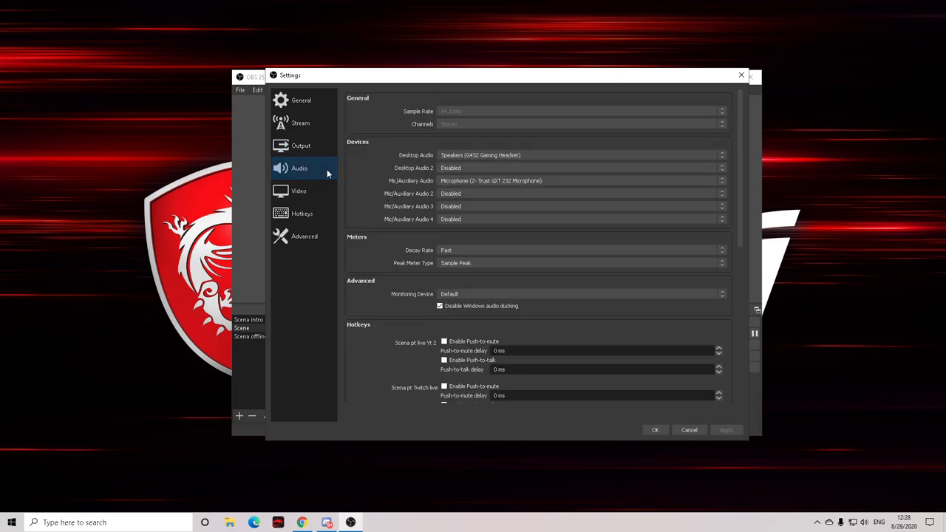
left_click(464, 157)
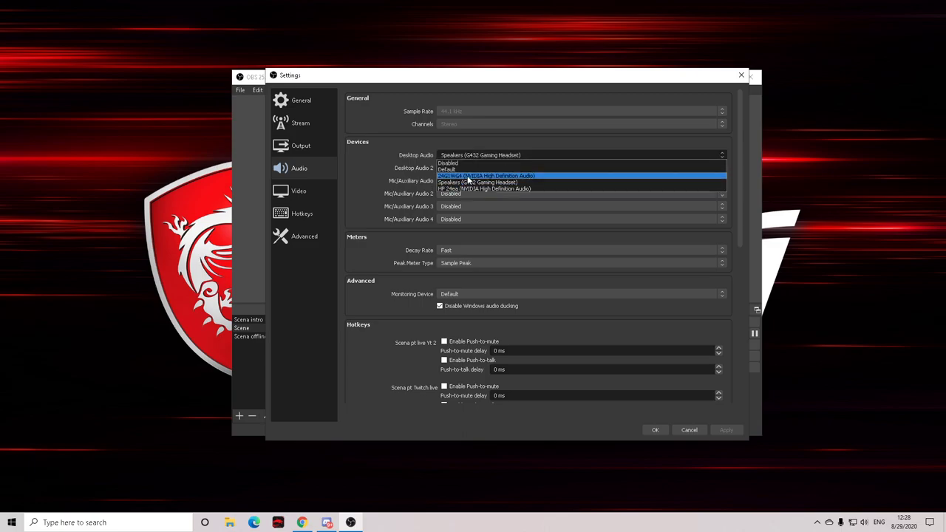
left_click(385, 189)
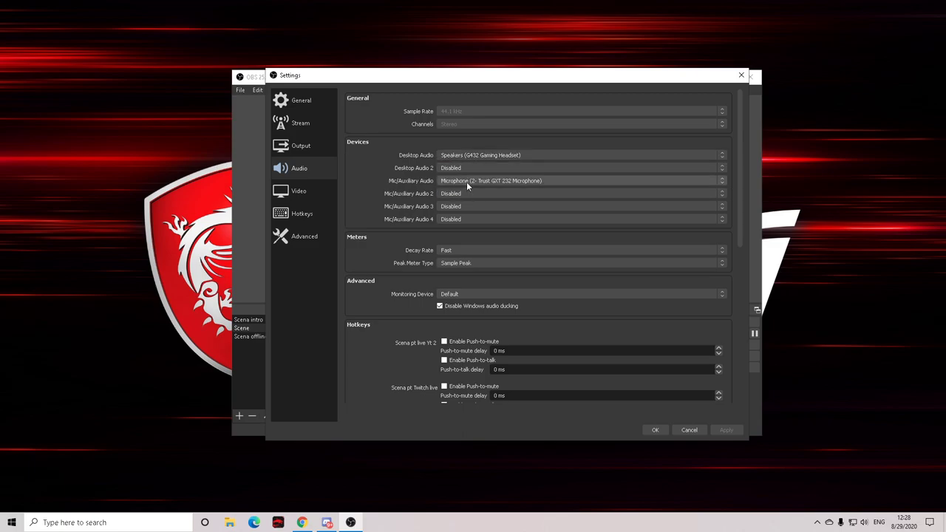
left_click(466, 182)
left_click(468, 180)
- Check the audio monitoring device choices, keeping Default, and look over the push-to-mute and push-to-talk options
scroll(550, 294, "down", 3)
scroll(551, 294, "down", 3)
left_click(498, 206)
left_click(498, 212)
left_click(496, 210)
left_click(465, 223)
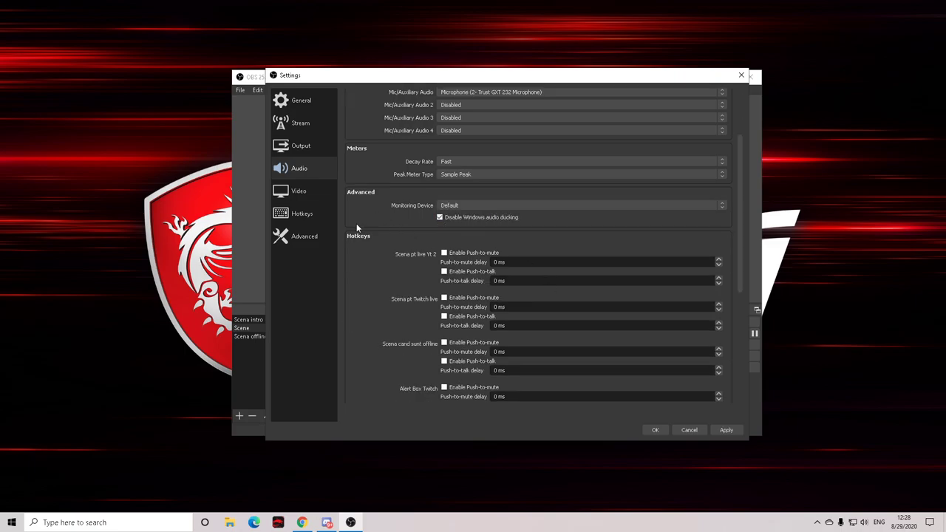
scroll(358, 226, "up", 3)
scroll(375, 252, "down", 9)
scroll(373, 236, "up", 4)
- View the Video settings for base and output resolution, downscale filter and FPS
left_click(312, 194)
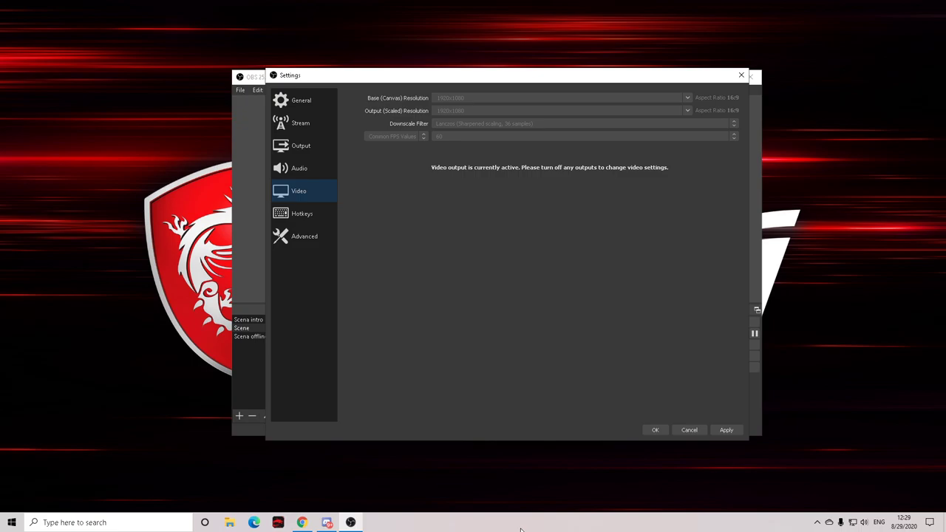
right_click(175, 4)
key("Escape")
left_click(427, 230)
- Look through the full list of hotkey assignments for streaming, recording, scenes and audio sources
left_click(323, 218)
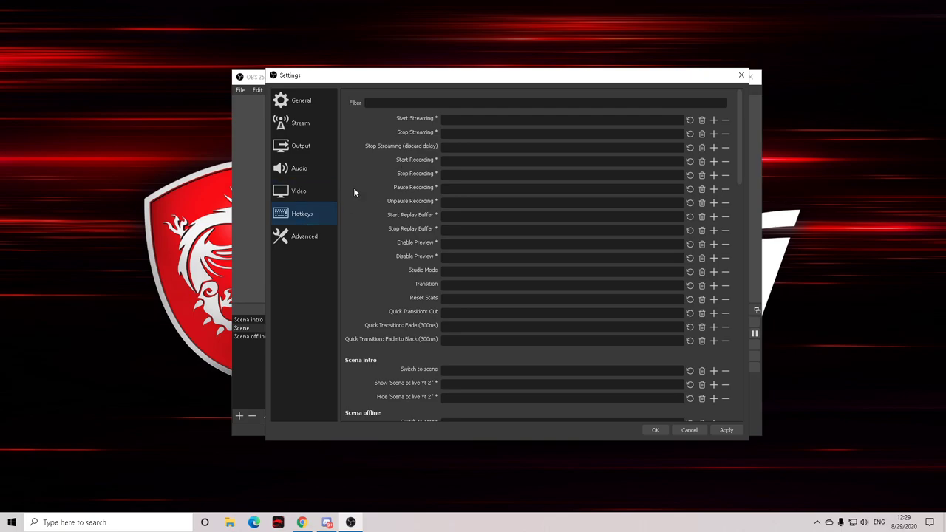
scroll(428, 223, "down", 15)
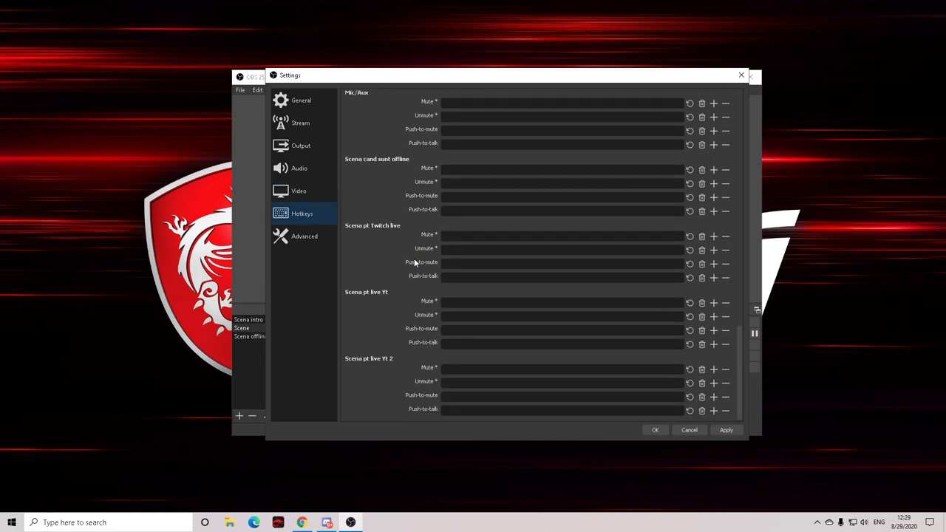
scroll(415, 245, "up", 15)
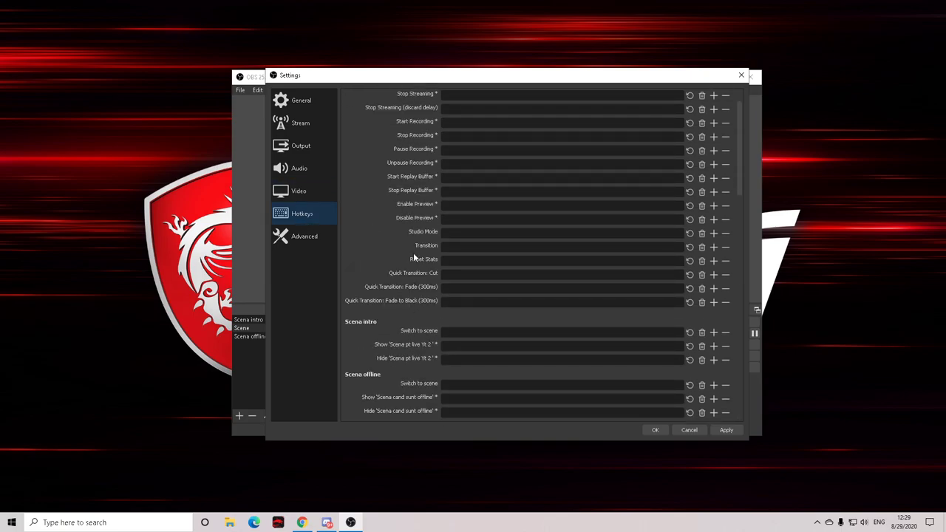
scroll(415, 252, "up", 1)
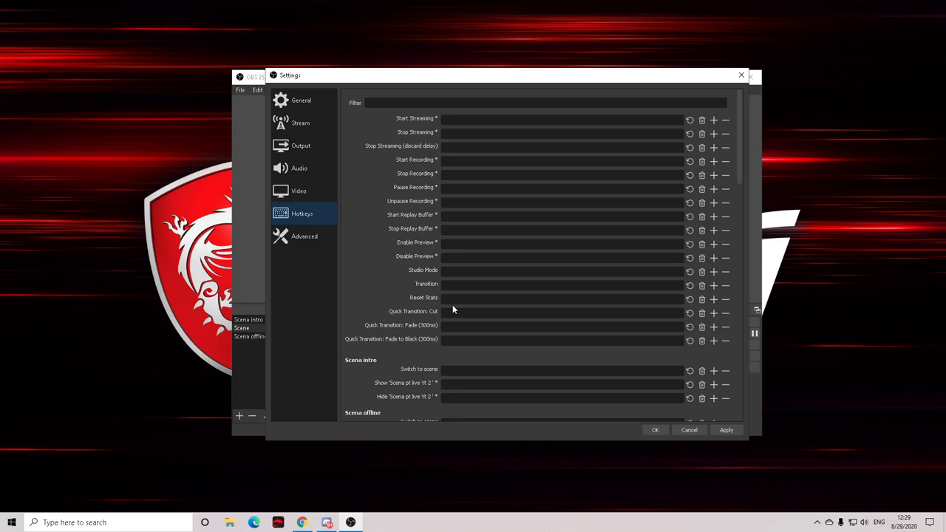
scroll(452, 305, "down", 15)
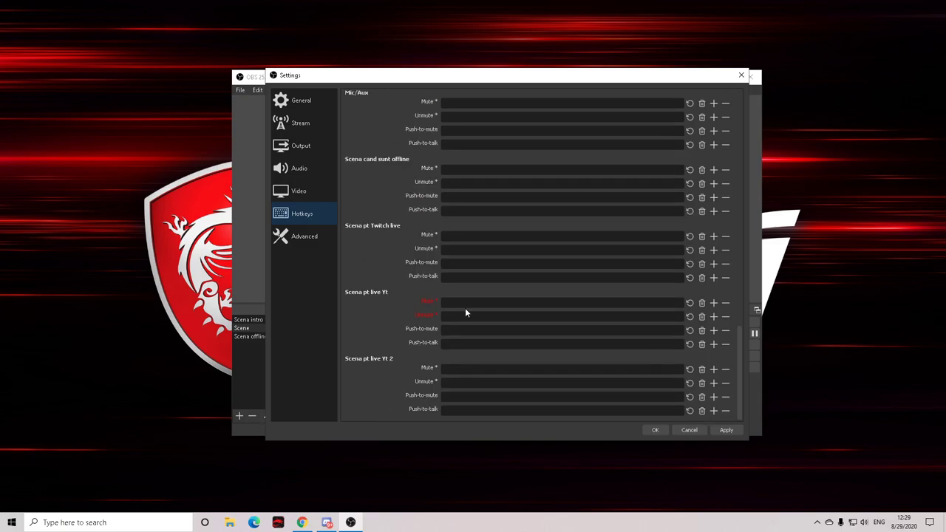
scroll(459, 316, "up", 10)
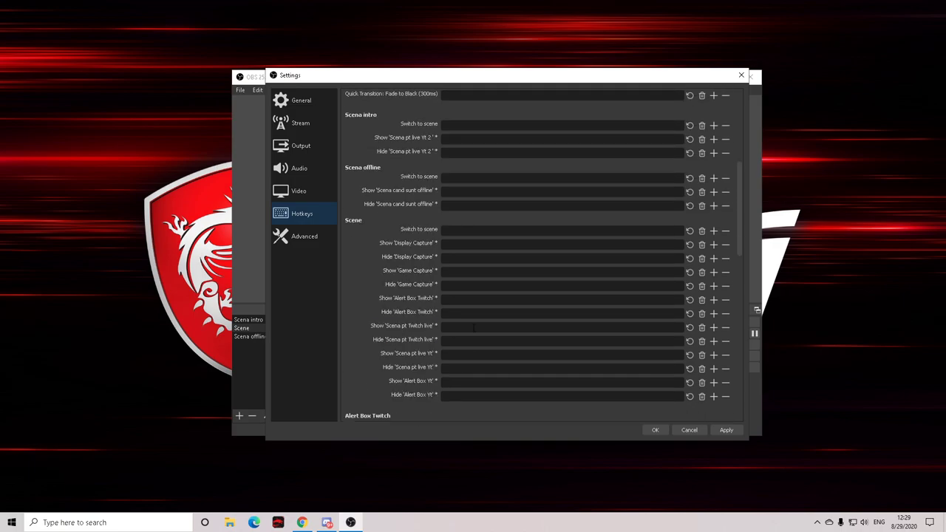
scroll(474, 328, "up", 2)
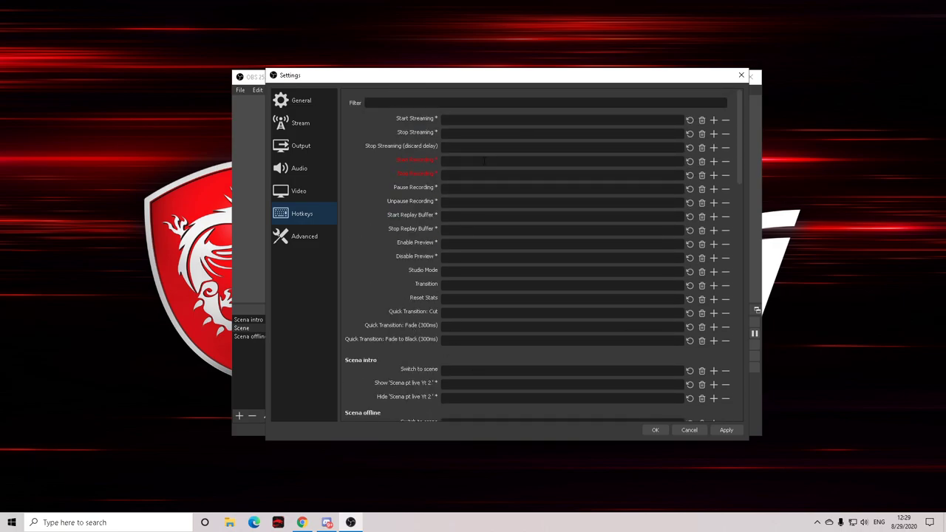
- Keep the process priority at Above Normal in the Advanced settings, then apply the OBS settings and close them
left_click(309, 237)
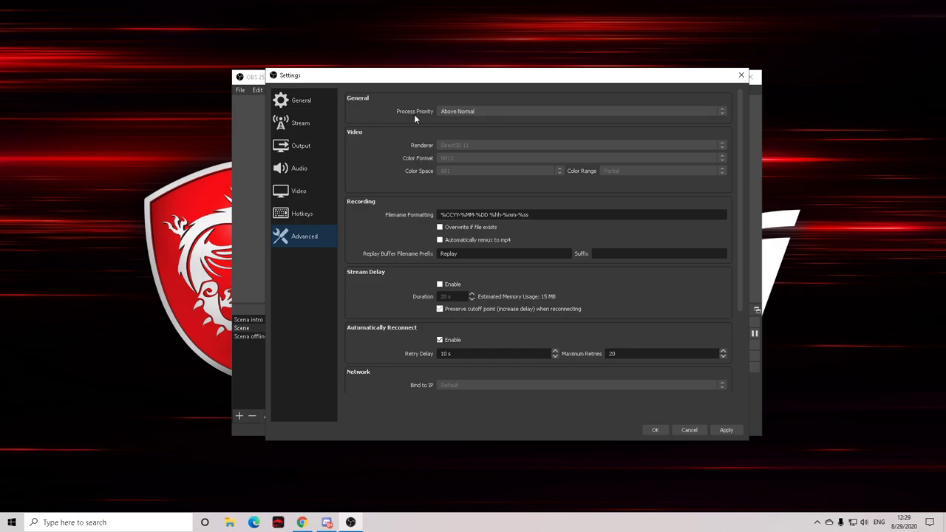
left_click(484, 111)
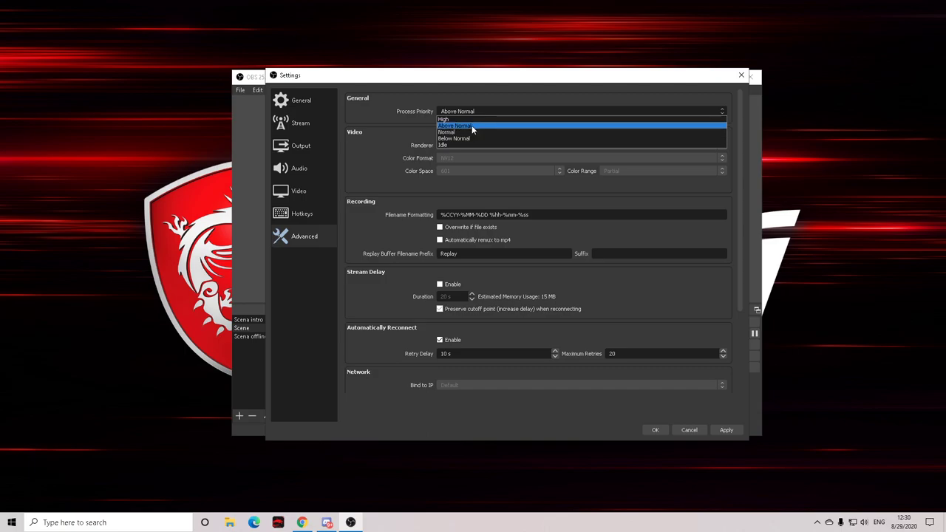
left_click(479, 112)
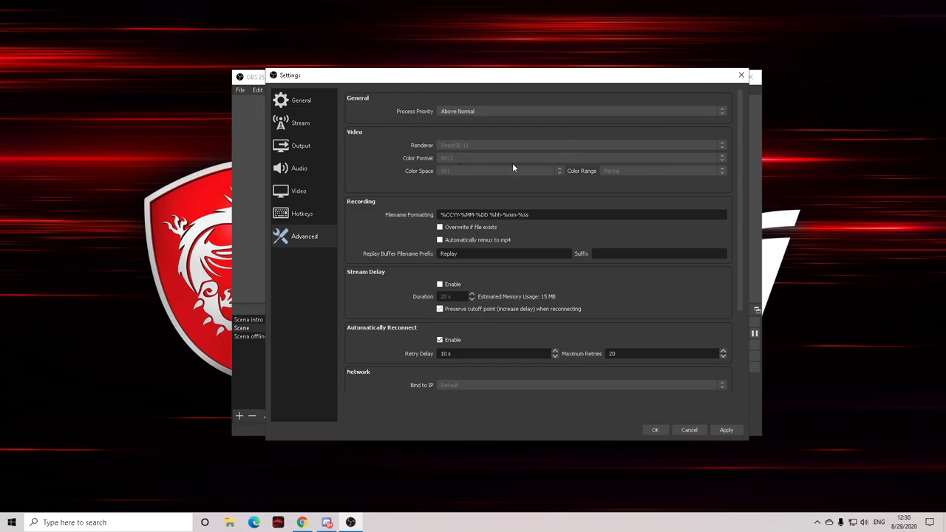
left_click(727, 430)
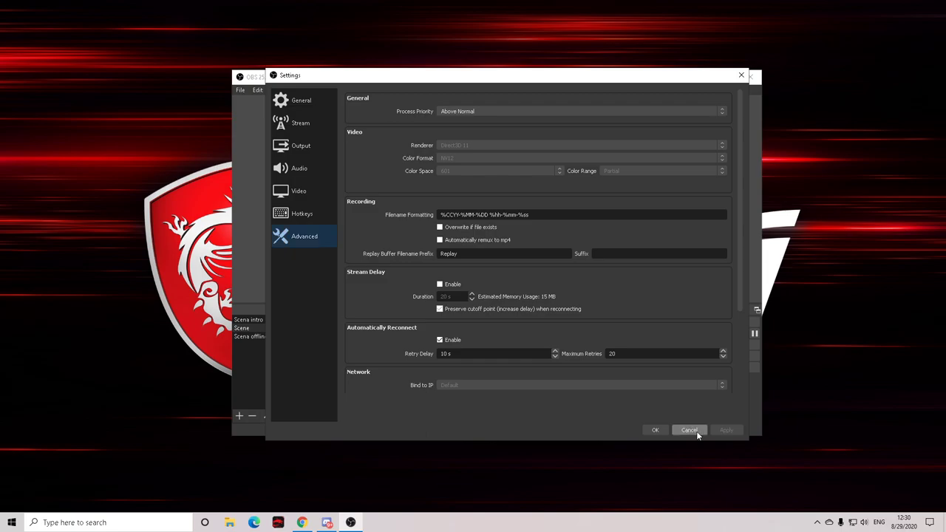
left_click(655, 430)
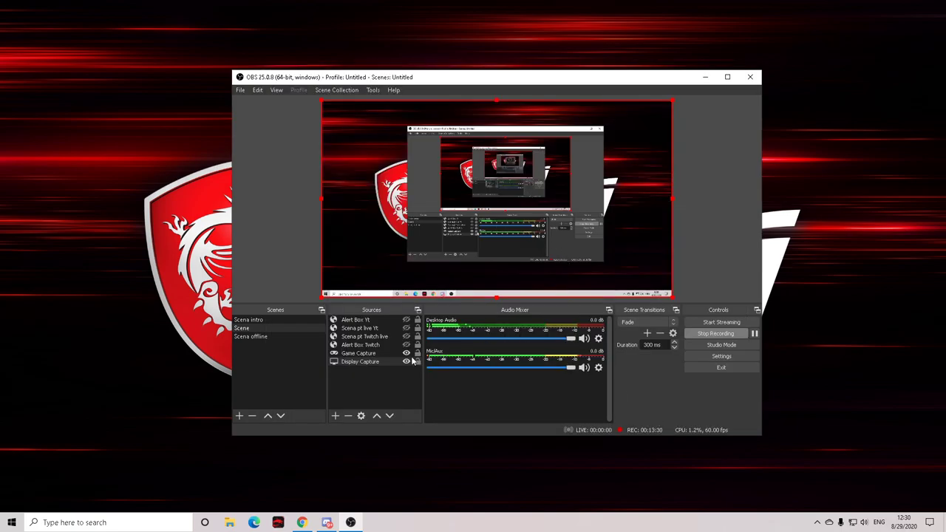